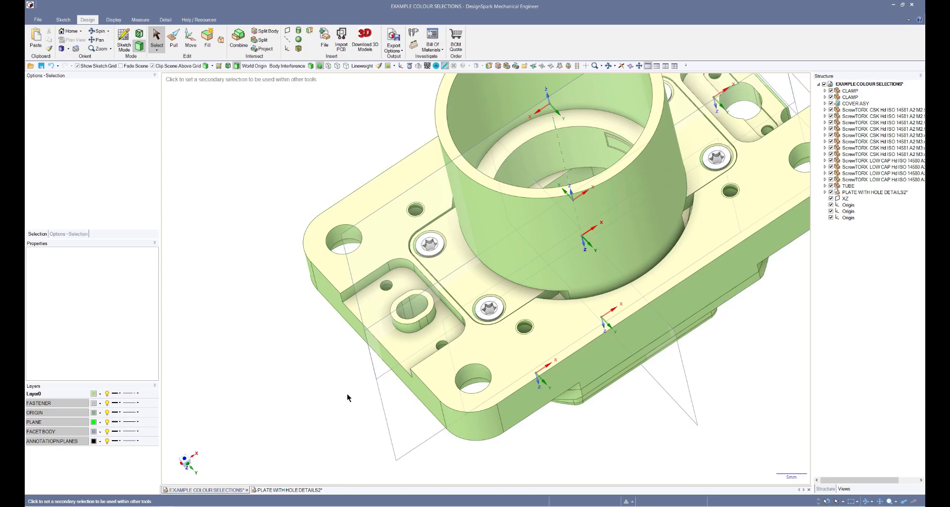
- Review the selection settings in the program options and accept them
key(alt+o)
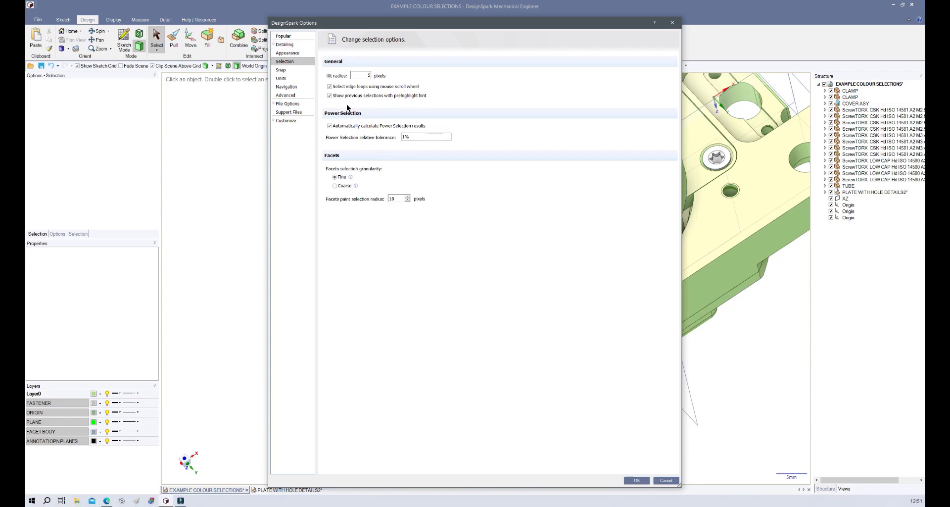
click(639, 480)
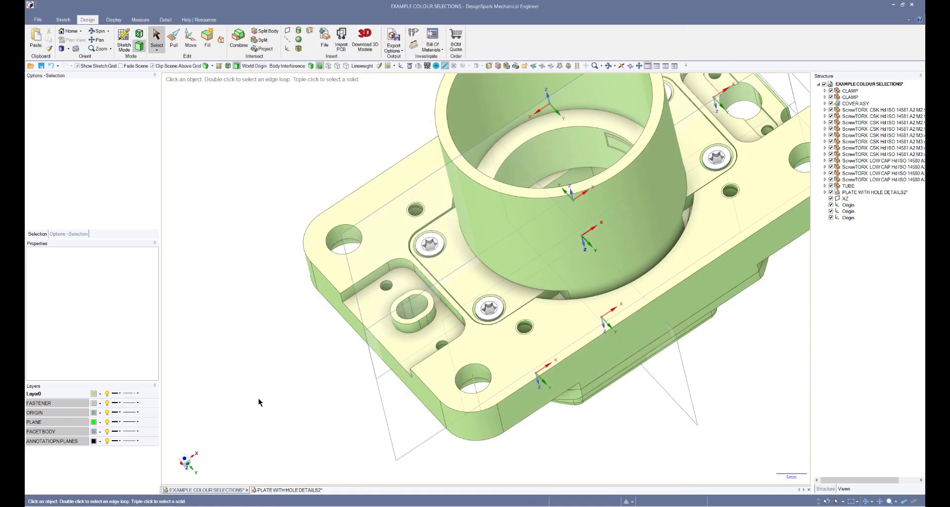
- Hide the fastener, origin, plane, facet body and annotation plane layers
scroll(258, 398, down, 3)
middle_drag(227, 432, 123, 445)
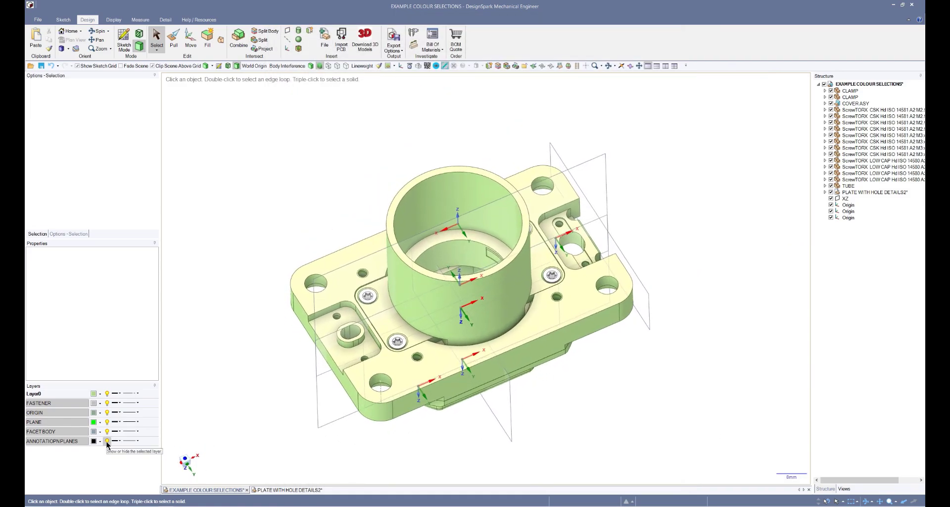
click(107, 441)
middle_drag(532, 429, 821, 248)
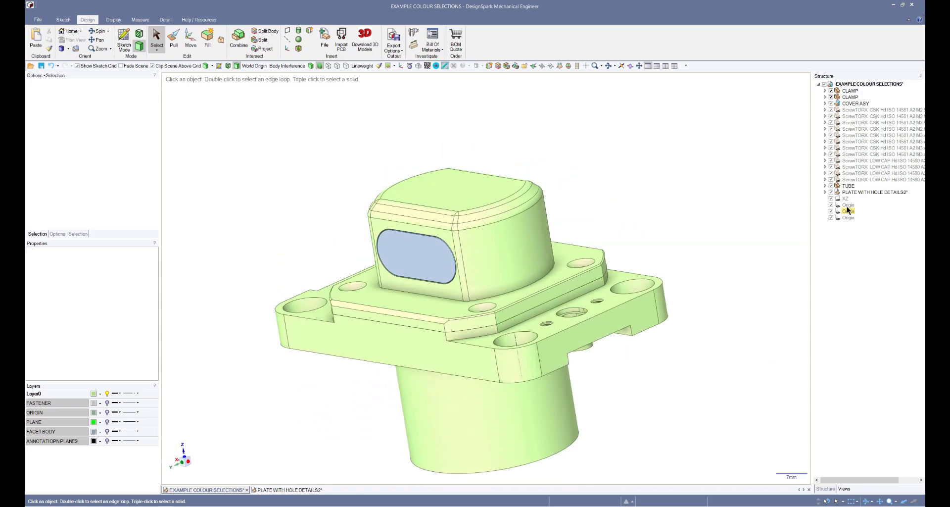
middle_drag(746, 433, 648, 420)
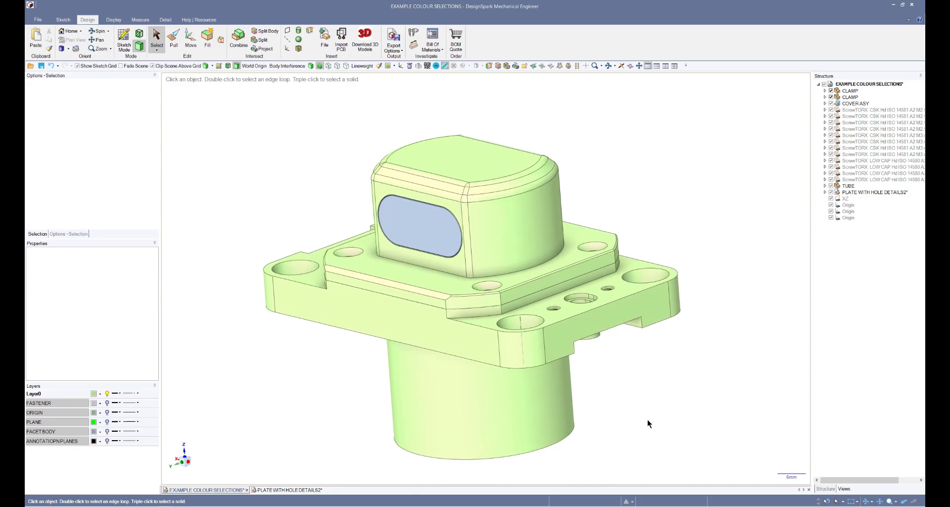
- Select the plate's end face in the assembly and switch to the PLATE WITH HOLE DETAILS2 document
click(628, 321)
click(627, 318)
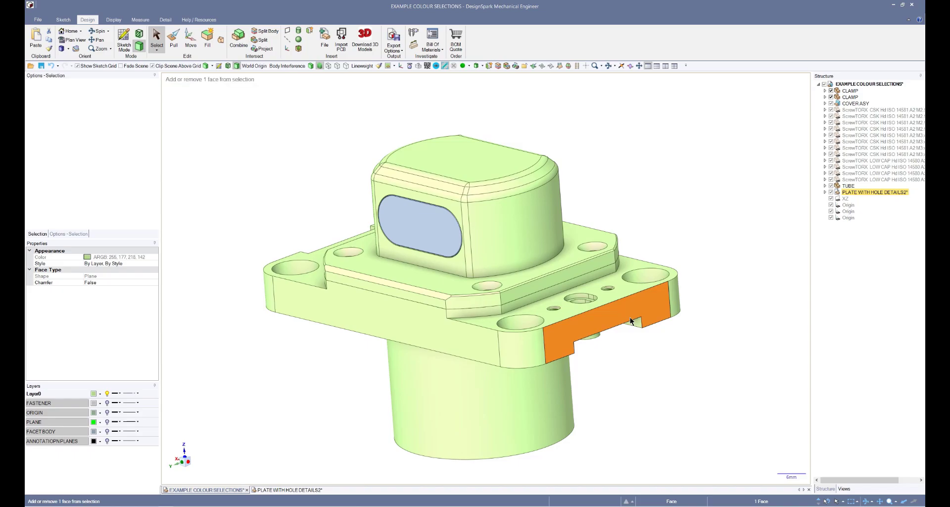
key(ctrl+Tab)
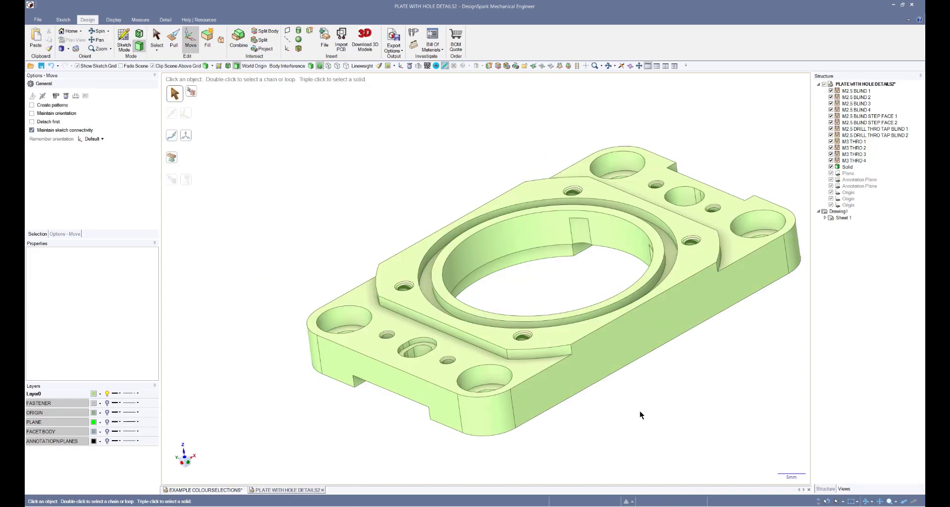
- Select the slotted boss in the end pocket together with its through-slot faces, then clear the selection
key(v)
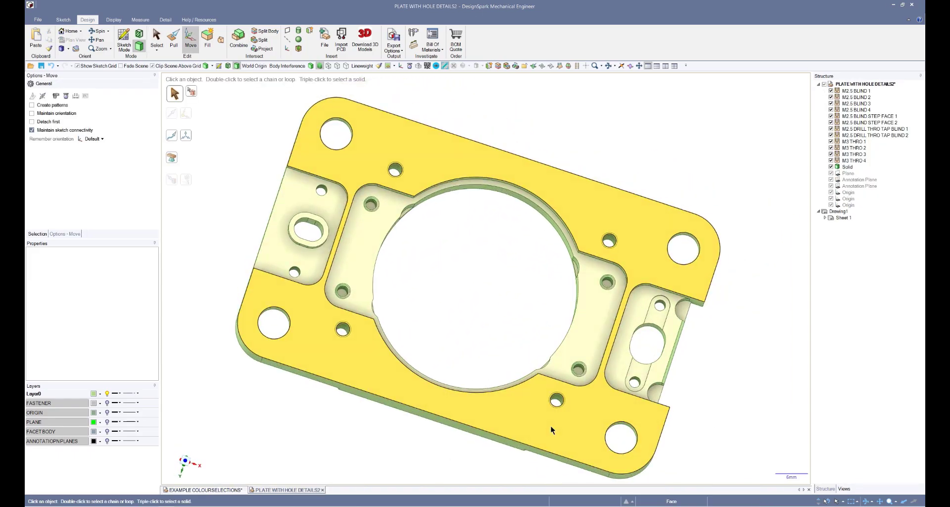
middle_drag(550, 430, 518, 432)
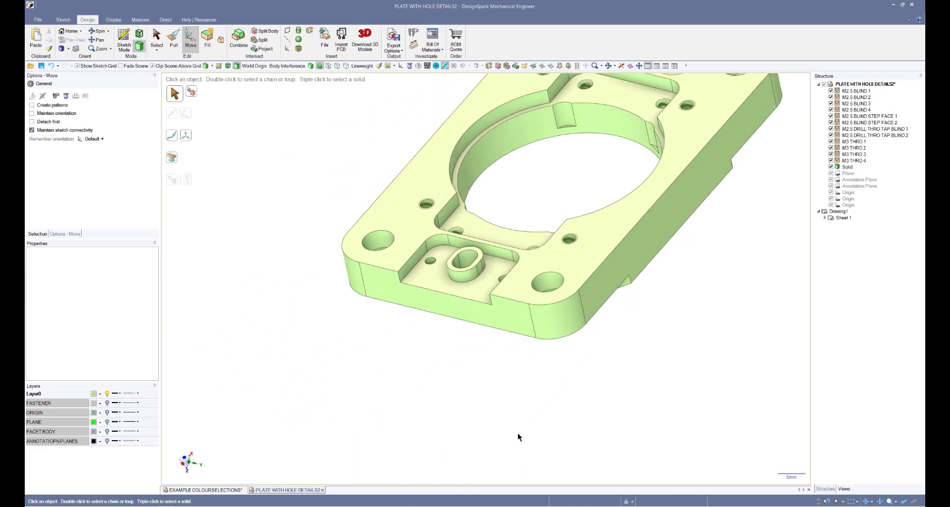
scroll(518, 433, up, 5)
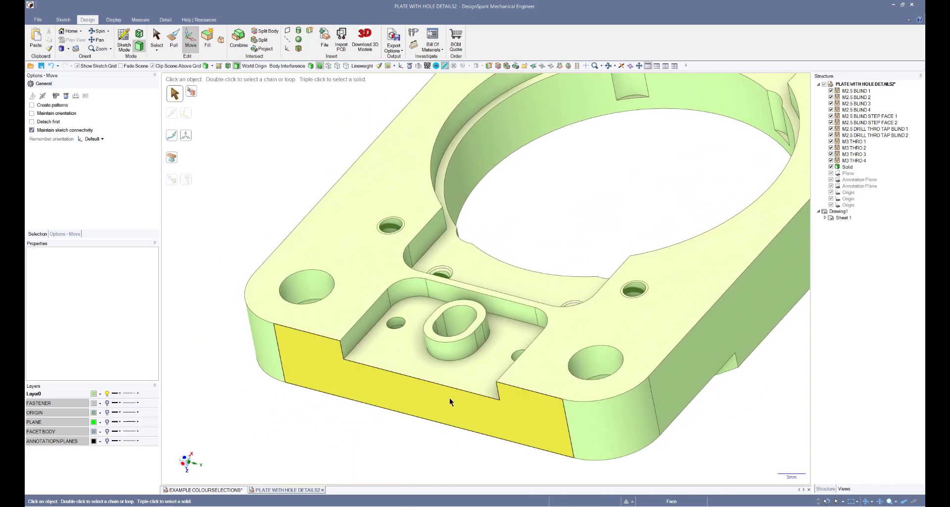
middle_drag(450, 402, 458, 352)
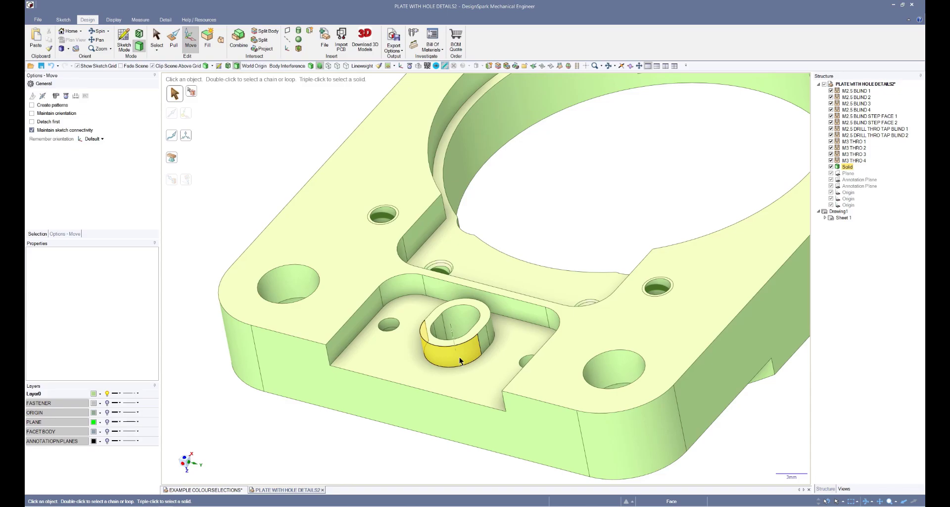
double_click(459, 358)
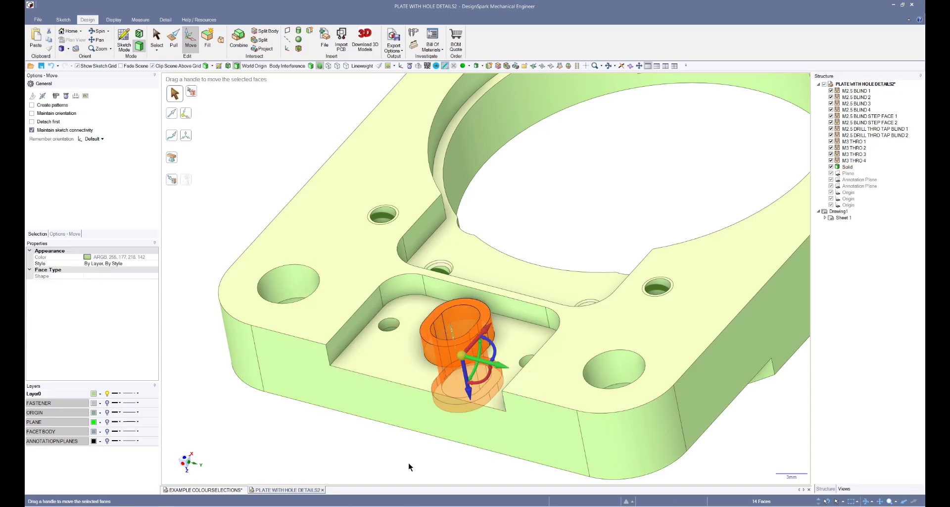
middle_drag(408, 462, 385, 480)
click(382, 476)
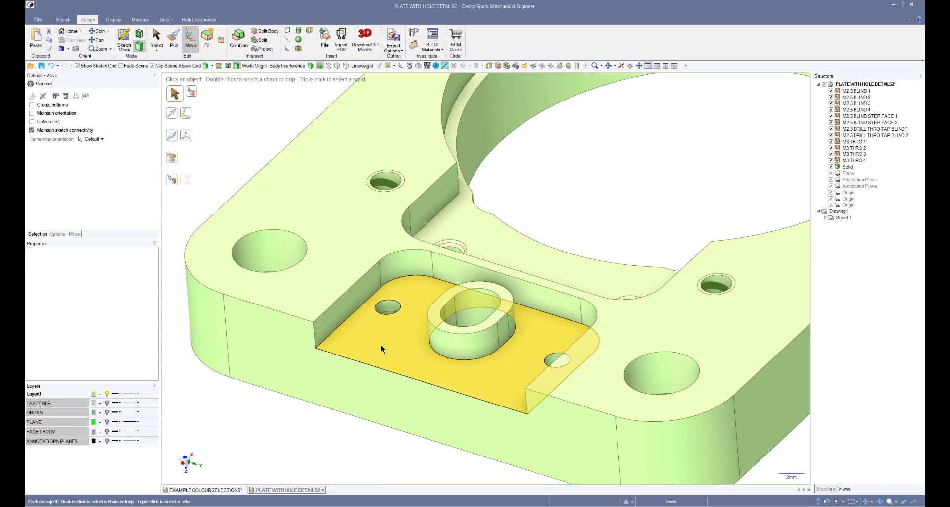
- Rotate the slotted boss and its through-slot in the end pocket by 90 degrees about its vertical axis
click(468, 348)
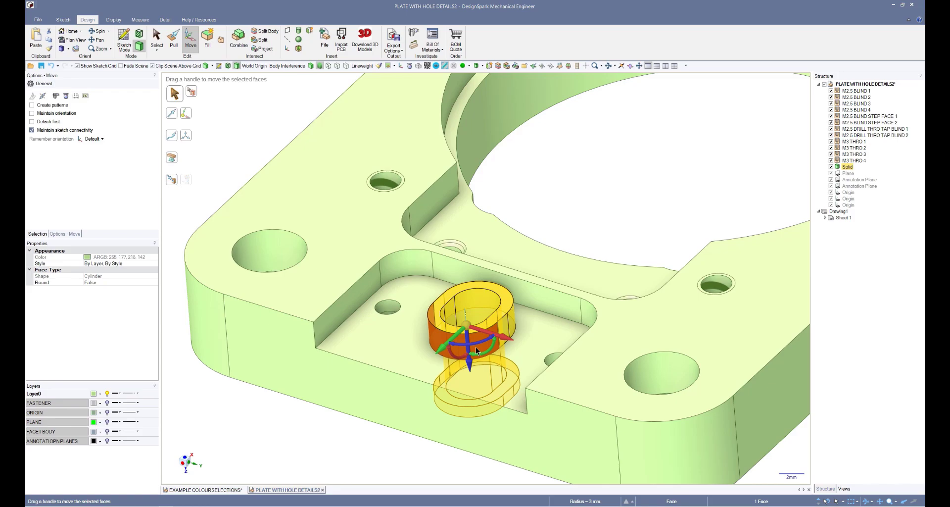
click(477, 351)
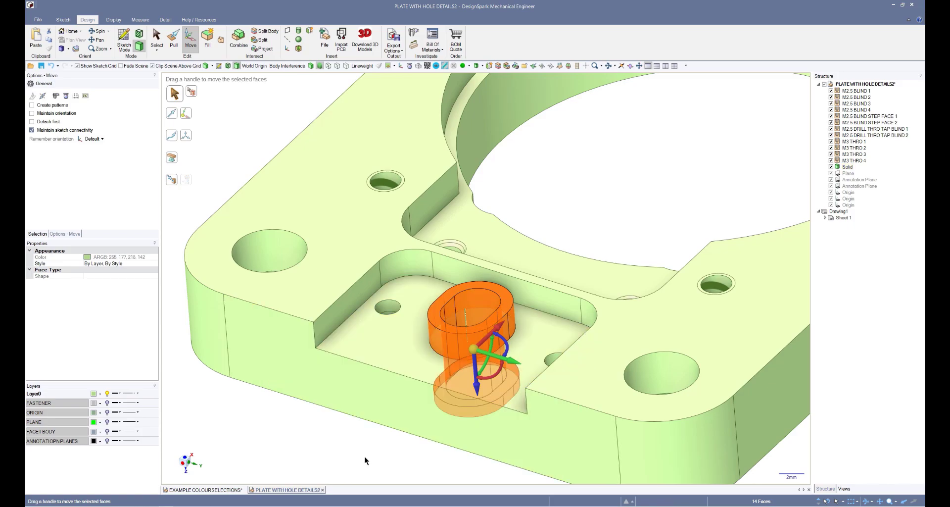
click(508, 343)
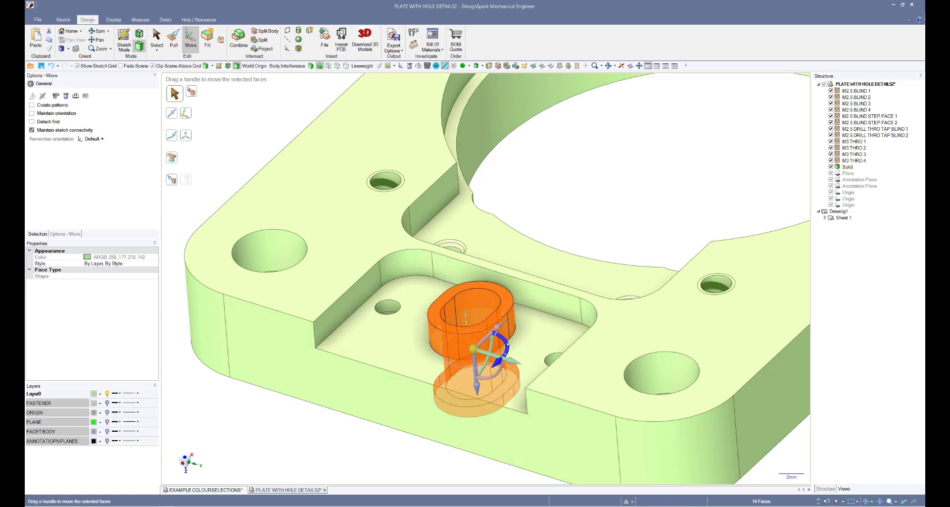
text(90)
key(Return)
scroll(380, 446, down, 2)
middle_drag(380, 447, 397, 462)
click(391, 455)
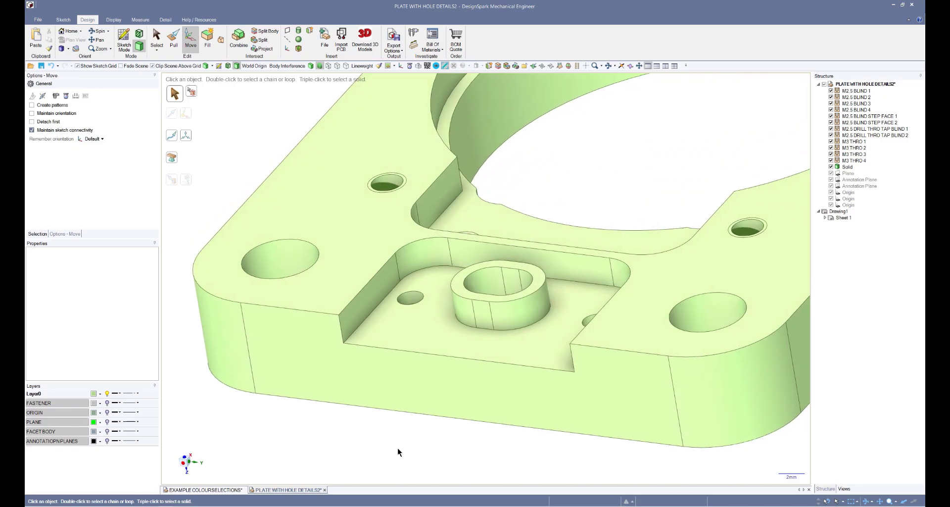
- Select the whole end pocket, including its slotted boss and both small holes, starting from a small hole
scroll(422, 298, up, 3)
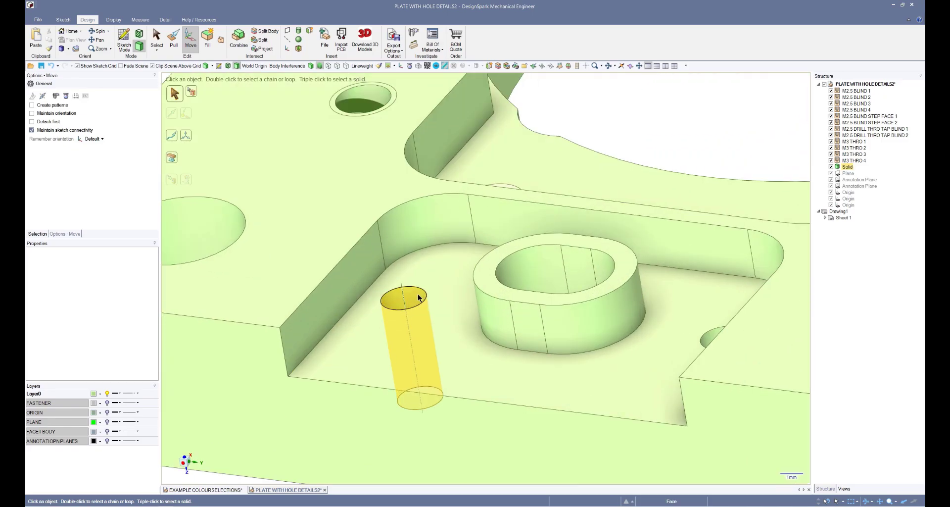
click(413, 298)
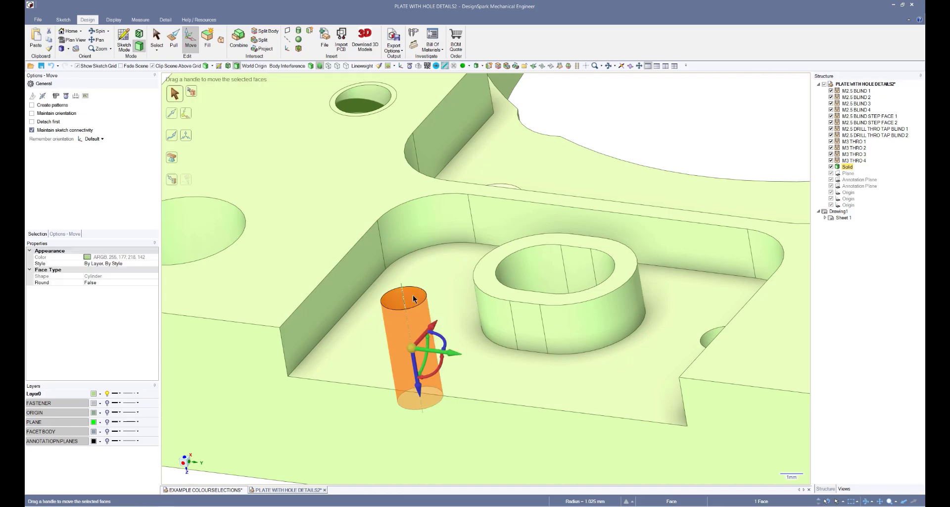
double_click(412, 296)
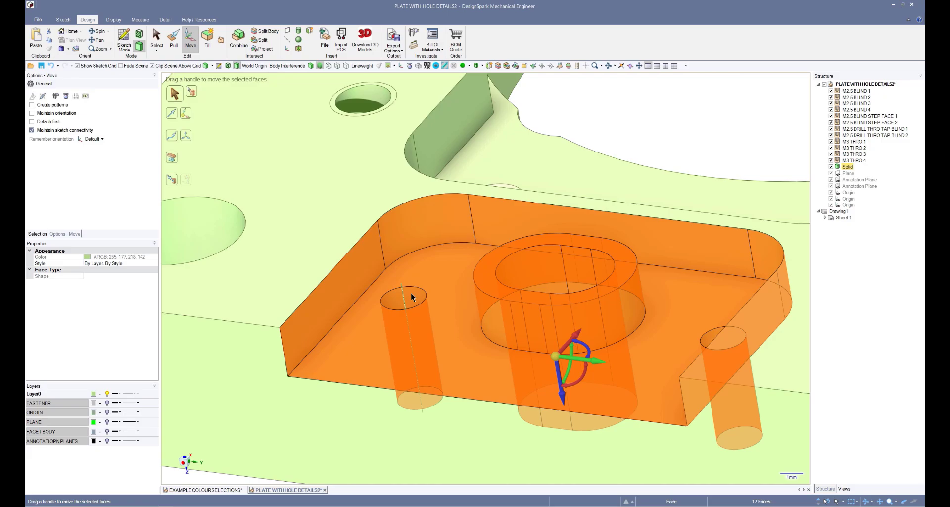
- Examine the selected pocket, boss and holes in wireframe from above and from the underside of the plate
key(w)
scroll(518, 289, down, 3)
key(Up)
key(Up)
key(Up)
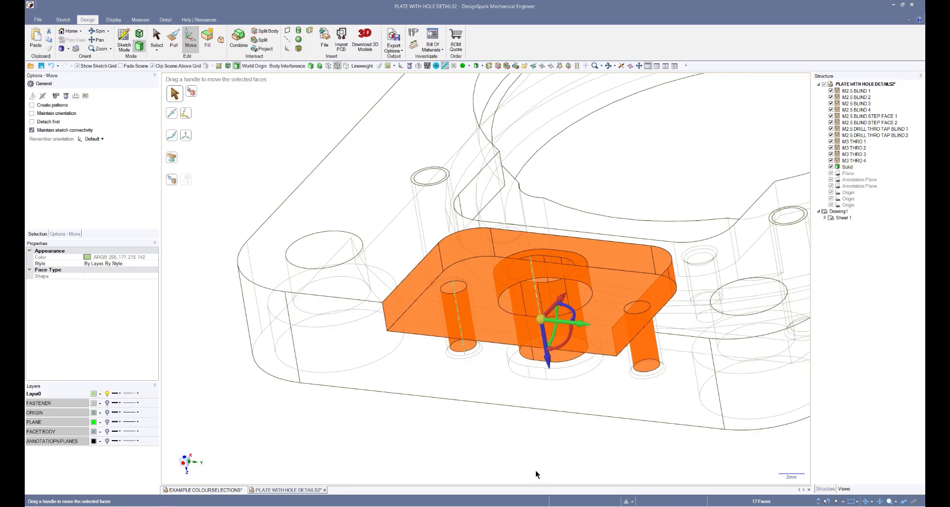
key(Up)
key(Up)
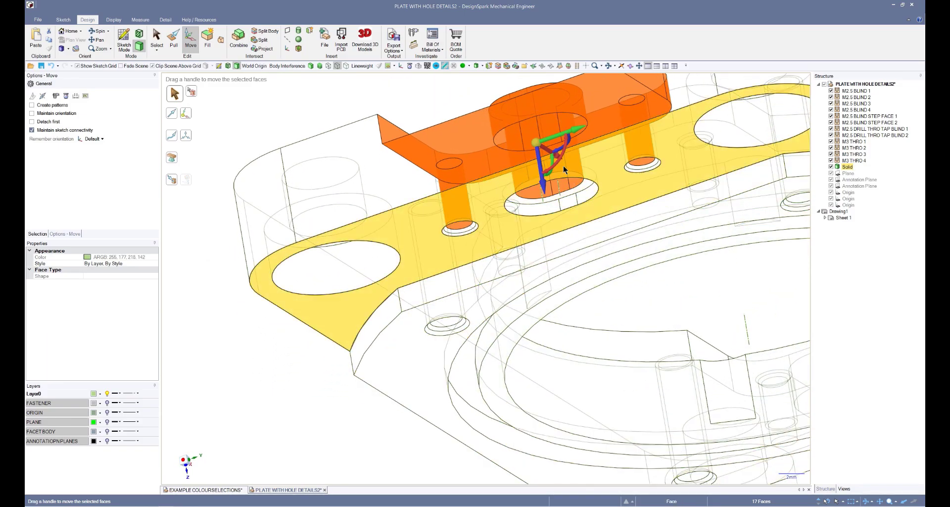
key(Down)
key(Down)
key(Down)
key(Down)
key(Down)
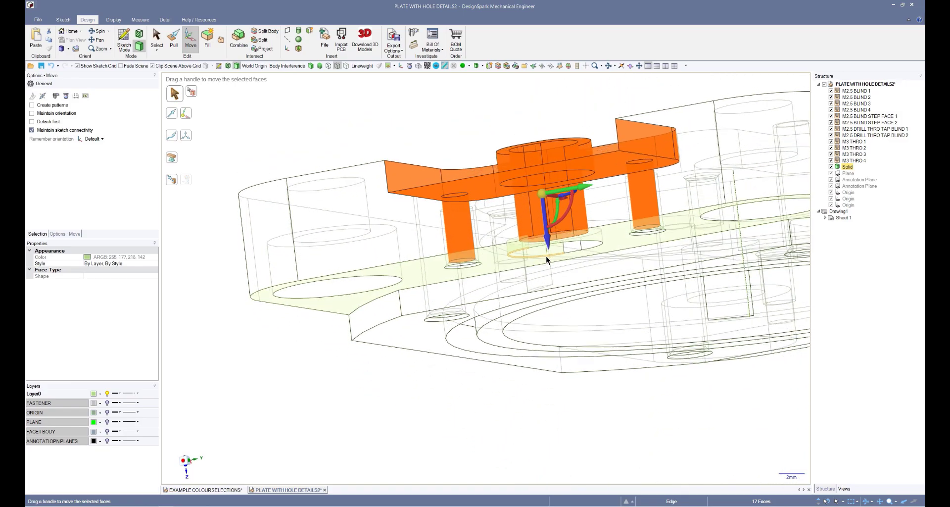
middle_drag(483, 436, 374, 452)
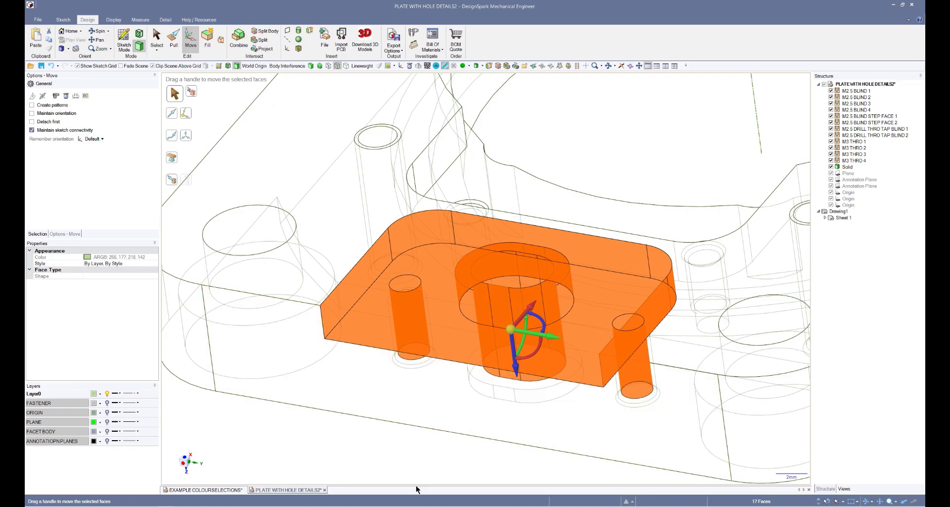
- Add the faces of the oval counterbore on the plate's underside to the pocket selection
scroll(443, 418, down, 3)
scroll(446, 391, down, 3)
middle_drag(455, 445, 429, 428)
scroll(484, 292, up, 5)
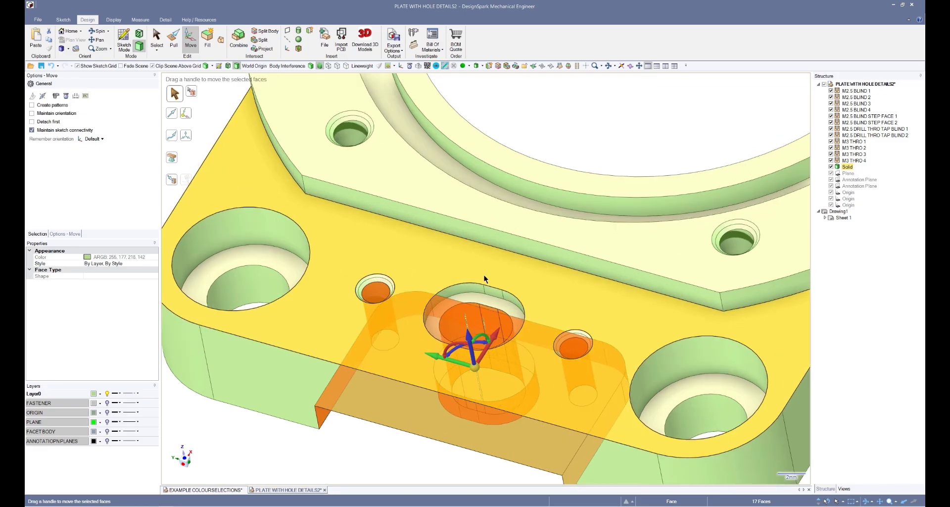
ctrl+click(468, 299)
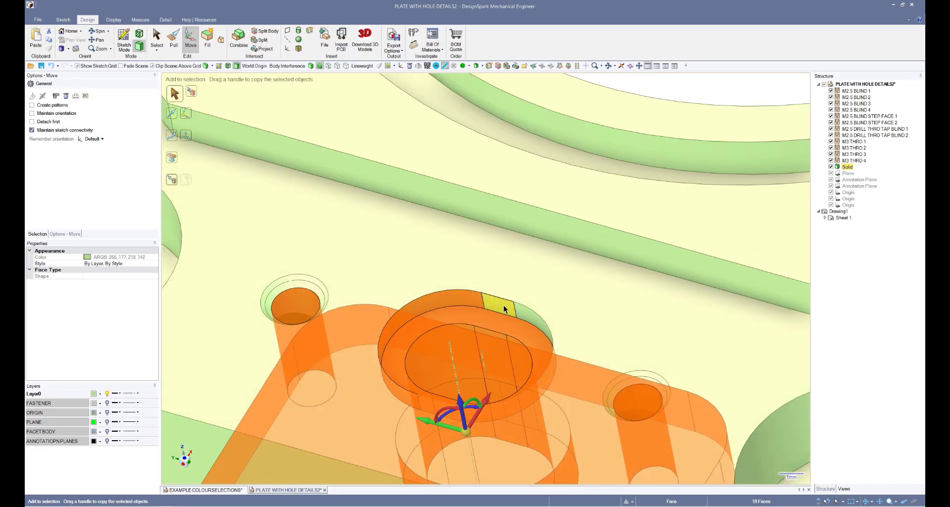
middle_drag(418, 403, 422, 325)
ctrl+click(439, 321)
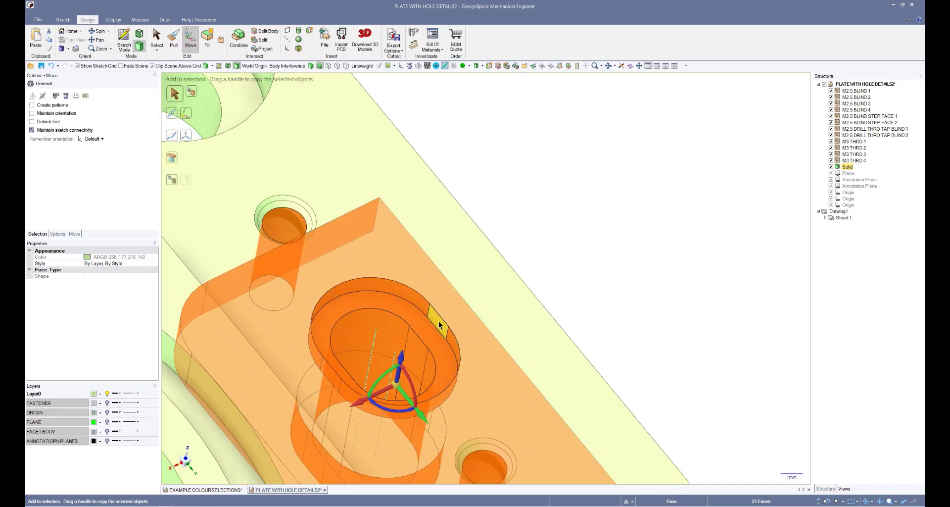
- Move the selected pocket, boss, holes and oval counterbore 1 mm towards the plate's outer end
scroll(532, 282, down, 4)
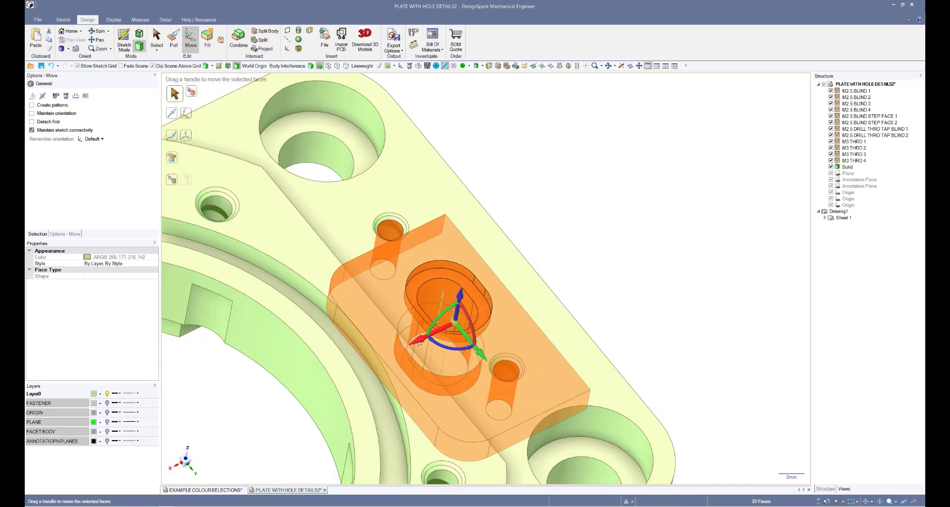
drag(420, 341, 429, 334)
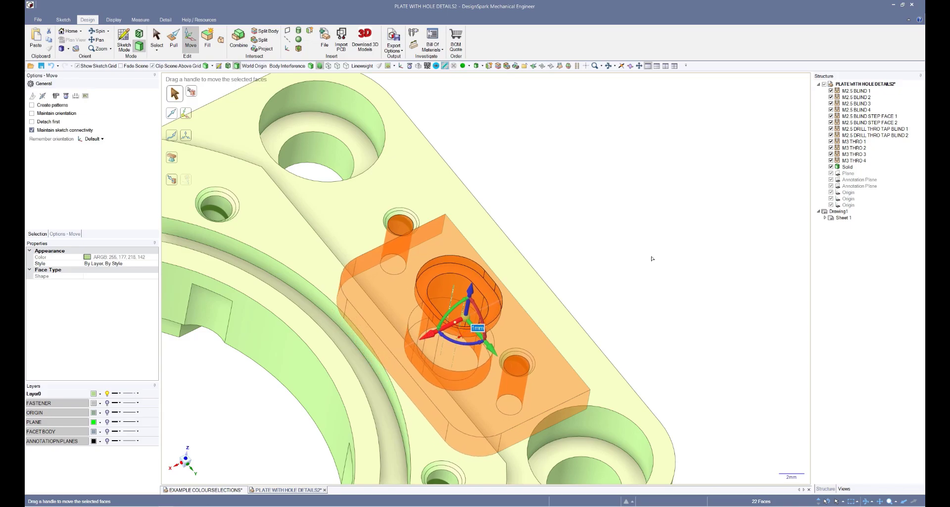
click(714, 228)
scroll(550, 173, down, 5)
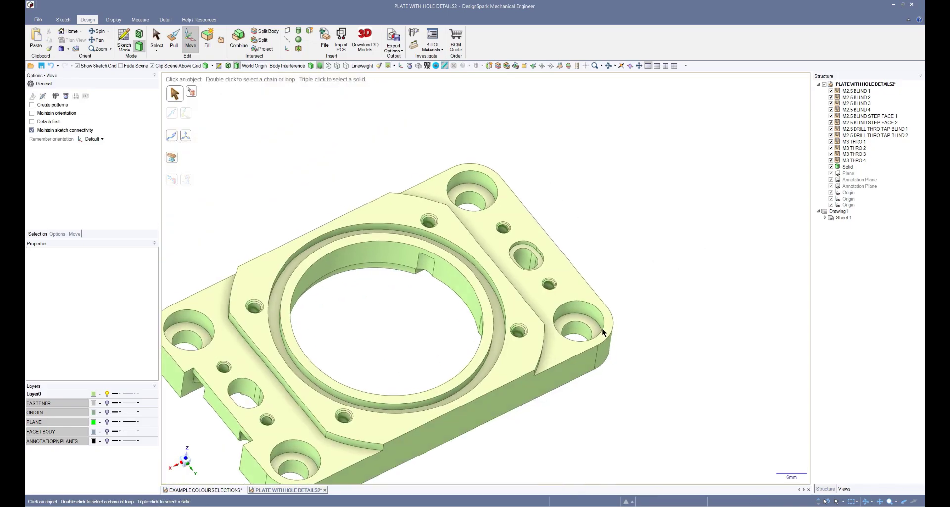
- Raise the recessed seat face around the large bore with the Move tool
middle_drag(602, 328, 696, 191)
click(562, 223)
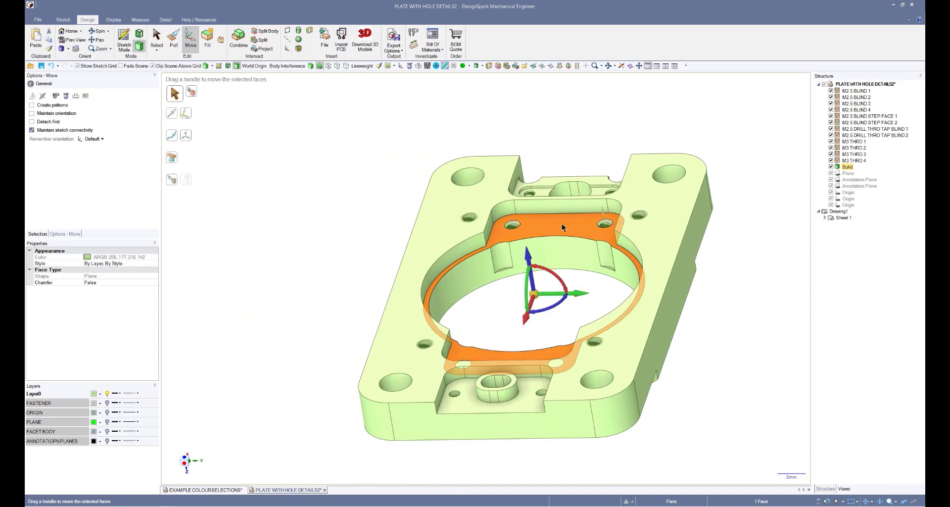
click(528, 256)
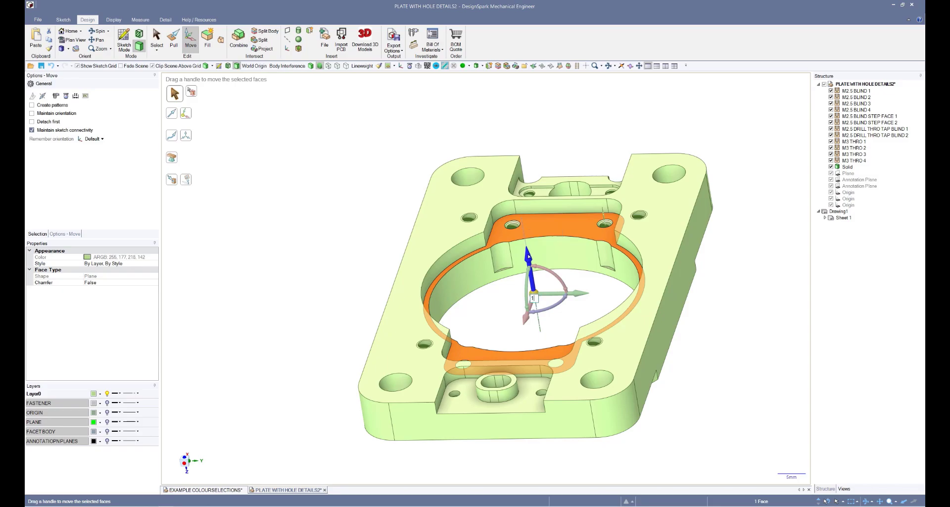
key(Return)
click(522, 260)
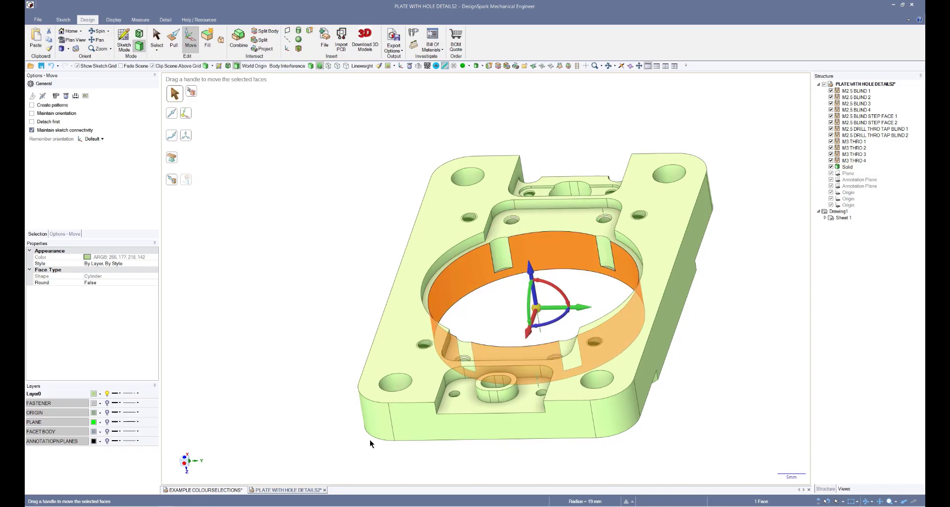
middle_drag(369, 440, 307, 348)
click(307, 348)
- Select the oval boss's top face and expand the selection to the whole end pocket with its boss, holes and counterbore, and clear it
scroll(544, 380, up, 5)
middle_drag(544, 380, 536, 280)
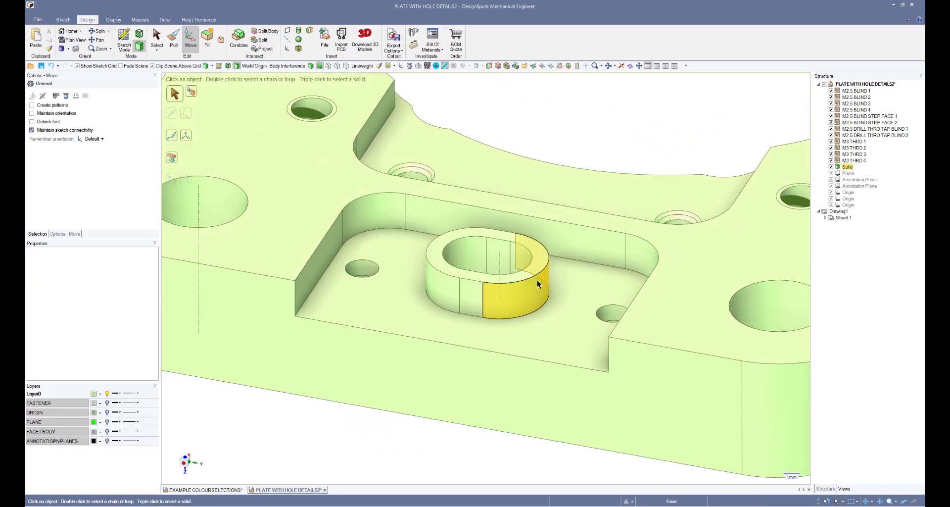
click(528, 272)
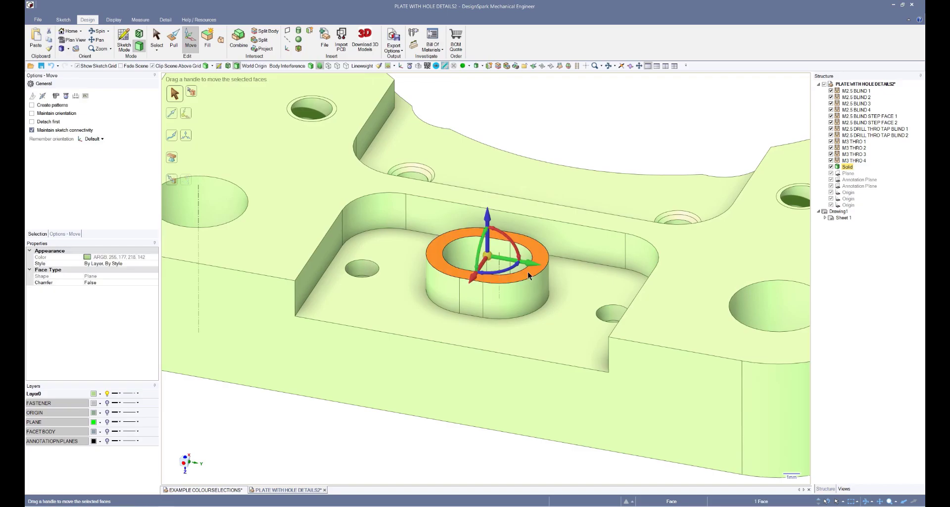
click(530, 271)
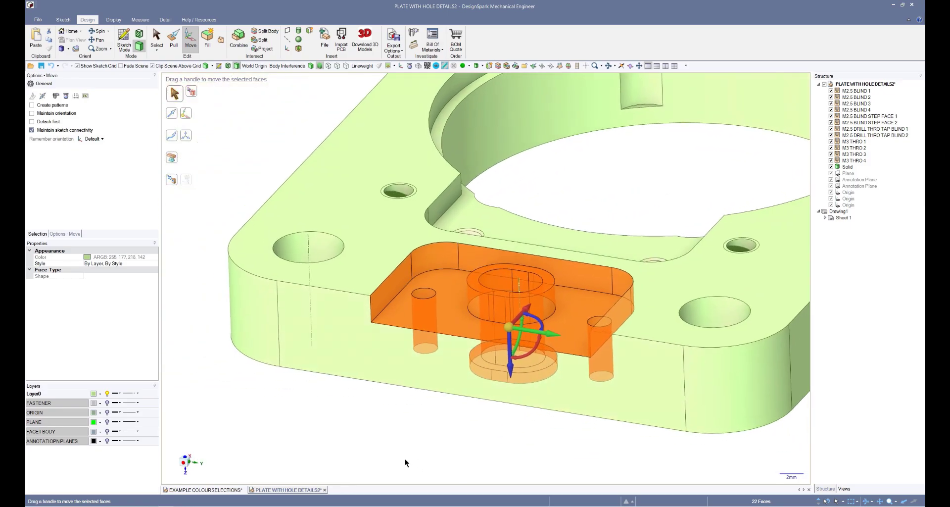
click(337, 436)
- Select the small hole beside the oval boss and expand the selection to the whole surrounding pocket
scroll(411, 299, up, 6)
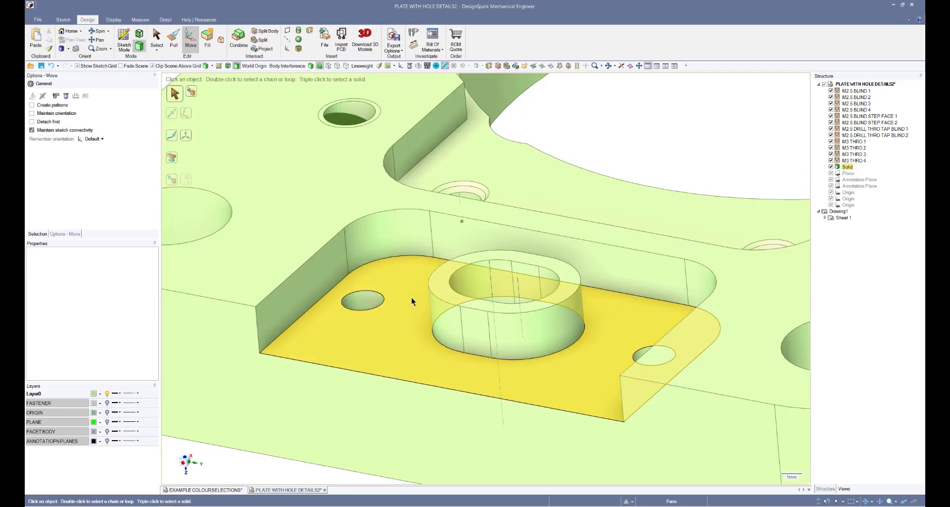
click(349, 300)
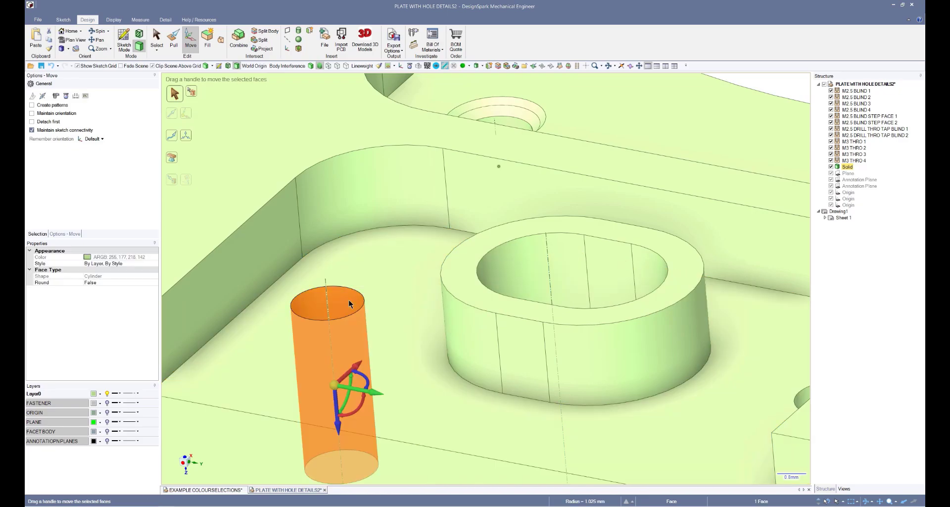
scroll(349, 300, down, 4)
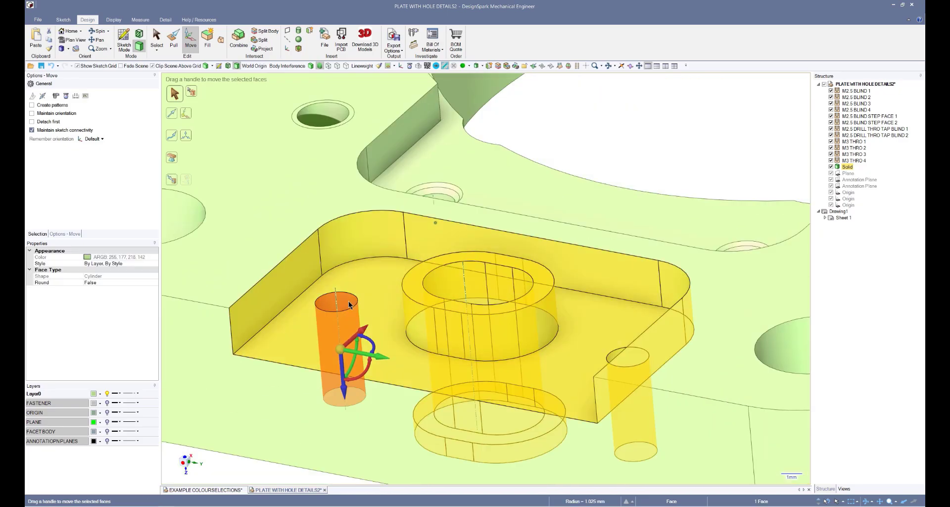
click(350, 302)
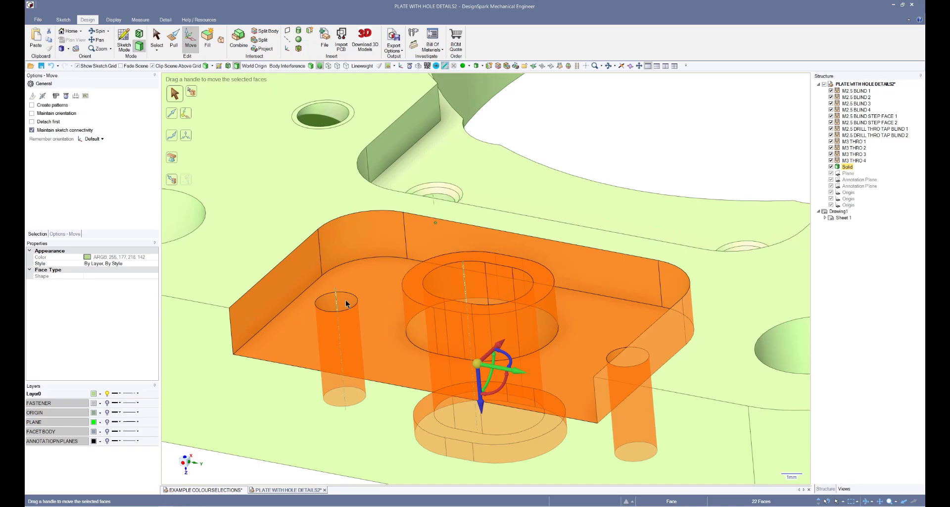
- Cycle the small hole's selection through its alternative feature groups up to the plate's end faces, and clear it
double_click(345, 300)
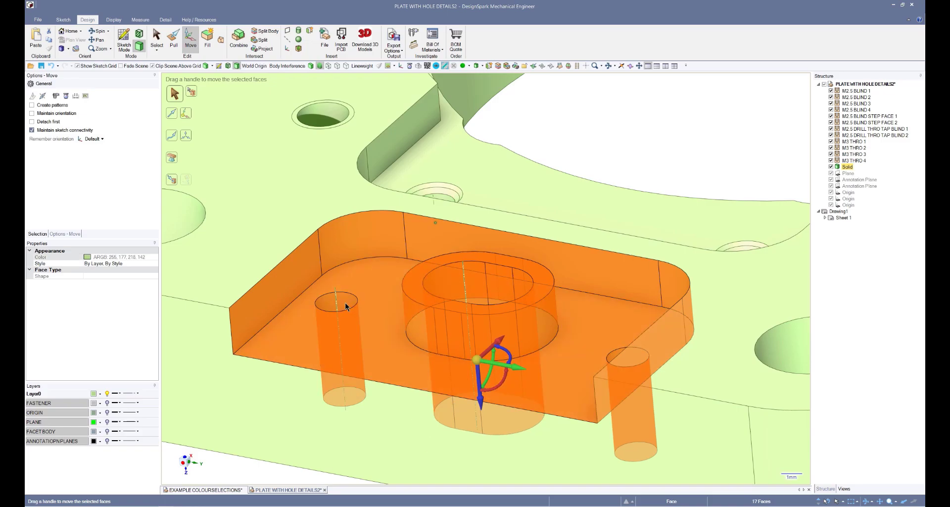
double_click(346, 302)
double_click(343, 304)
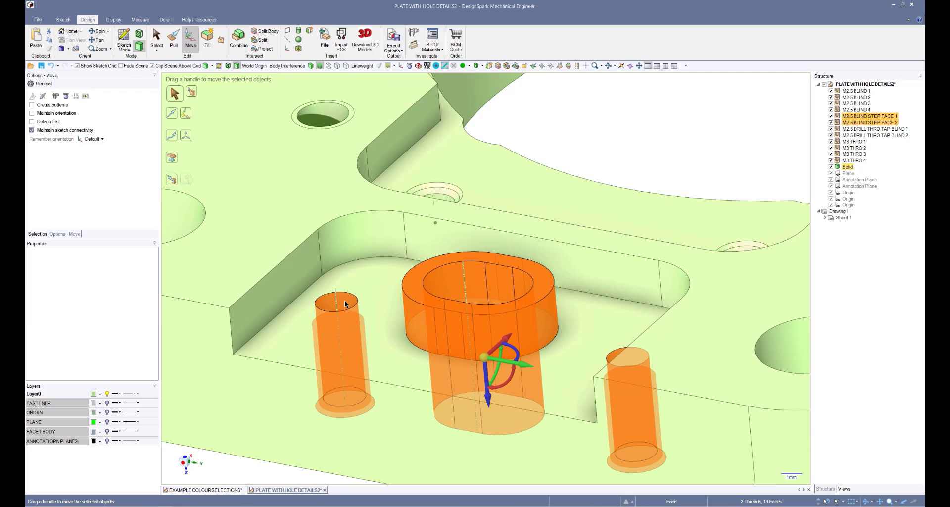
double_click(342, 301)
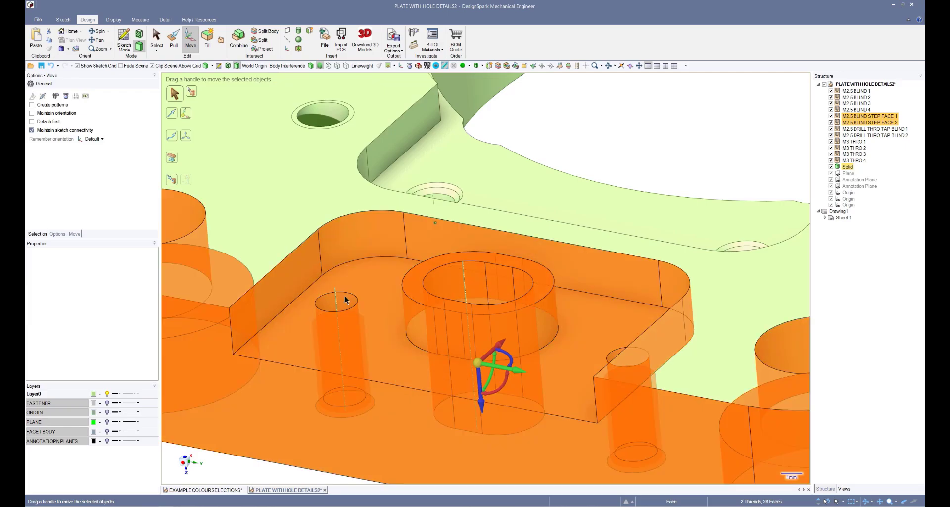
scroll(345, 299, down, 5)
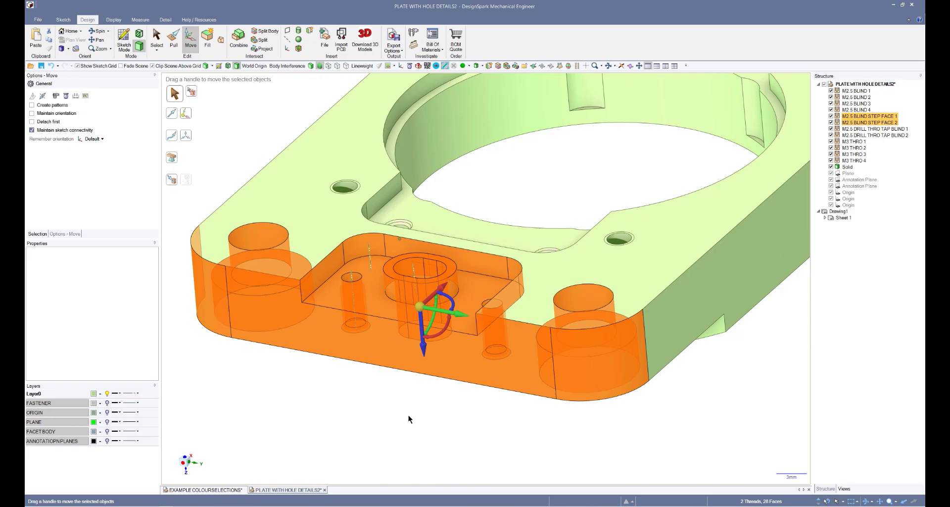
click(408, 418)
- Reselect the complete pocket feature starting from the small hole's cylindrical face, and clear the selection
scroll(365, 317, up, 5)
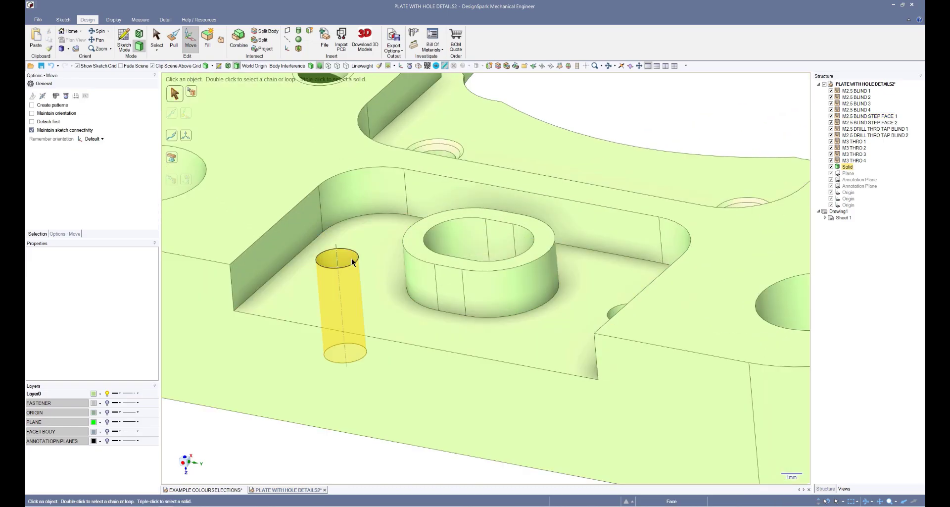
click(351, 258)
double_click(345, 258)
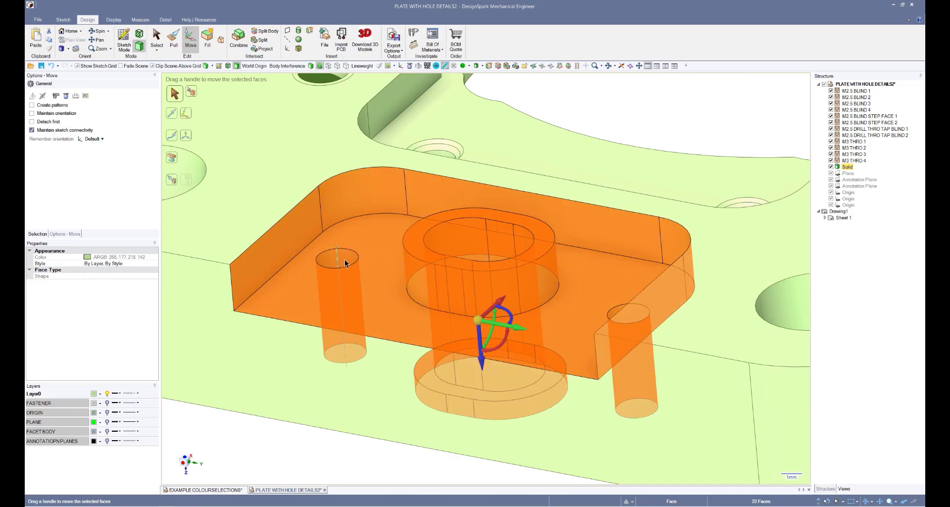
click(290, 440)
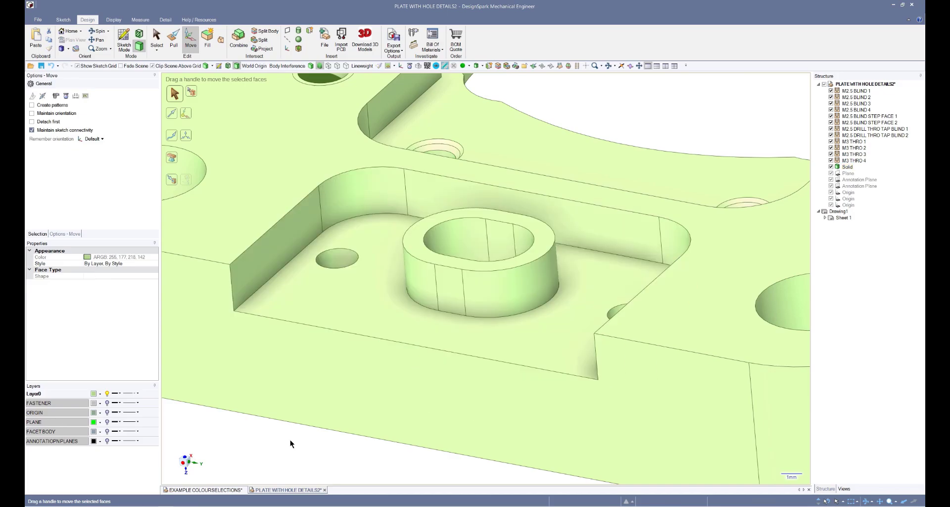
- Move the two small holes on either side of the oval boss 0.5 mm together towards the large bore
click(350, 259)
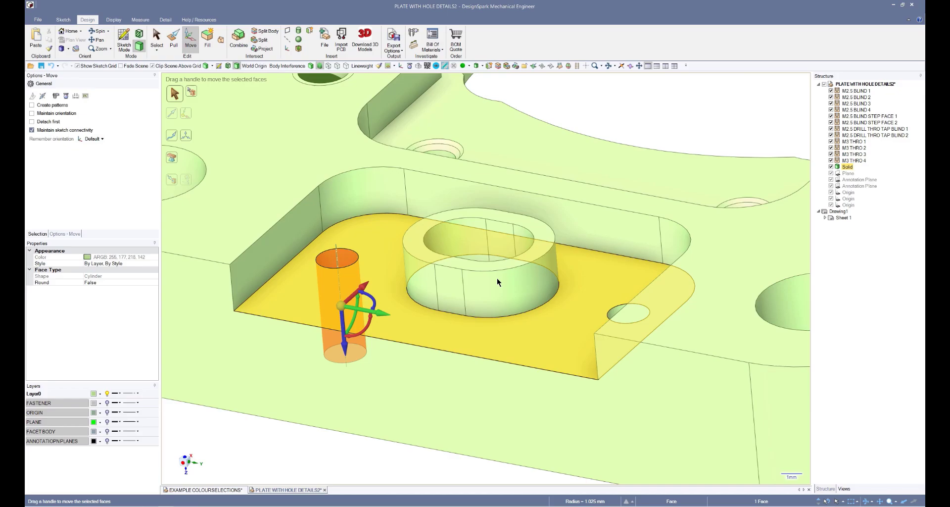
scroll(617, 309, up, 2)
ctrl+click(617, 310)
scroll(454, 371, down, 3)
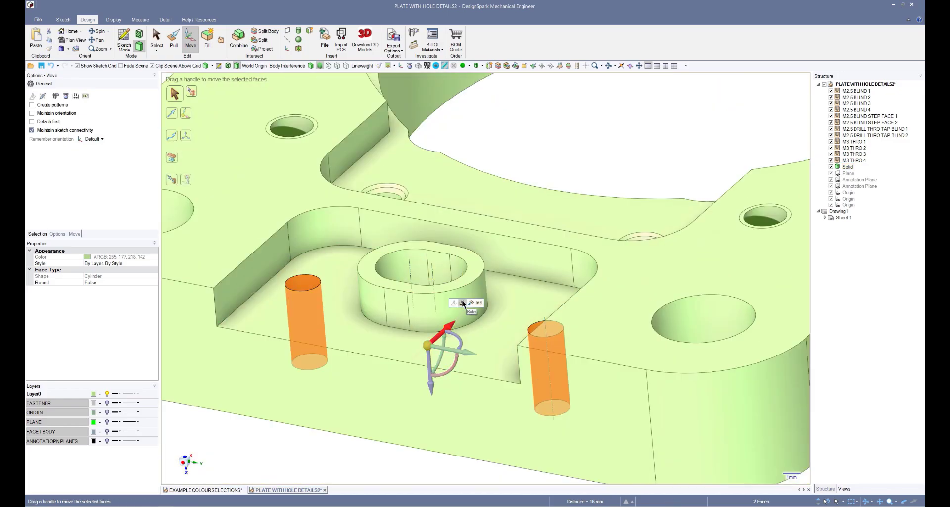
click(462, 303)
text(0.5)
key(Return)
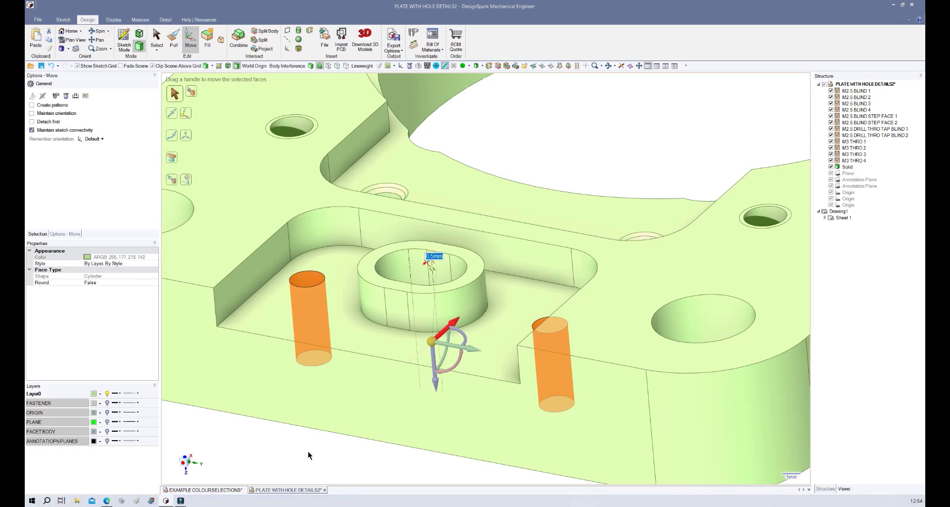
key(Escape)
- Select the oval boss's outer wall and expand the selection to the boss with its through-slot and counterbore, and clear it
click(444, 307)
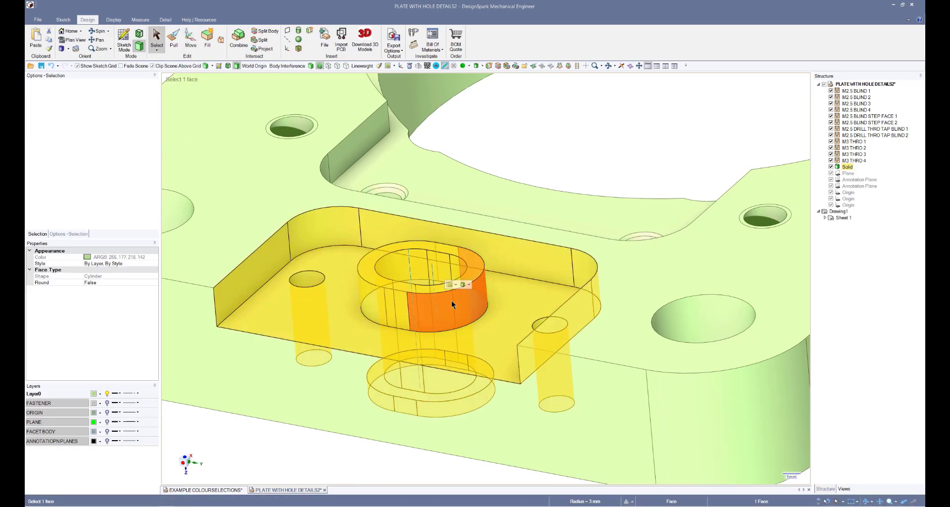
double_click(451, 301)
double_click(442, 303)
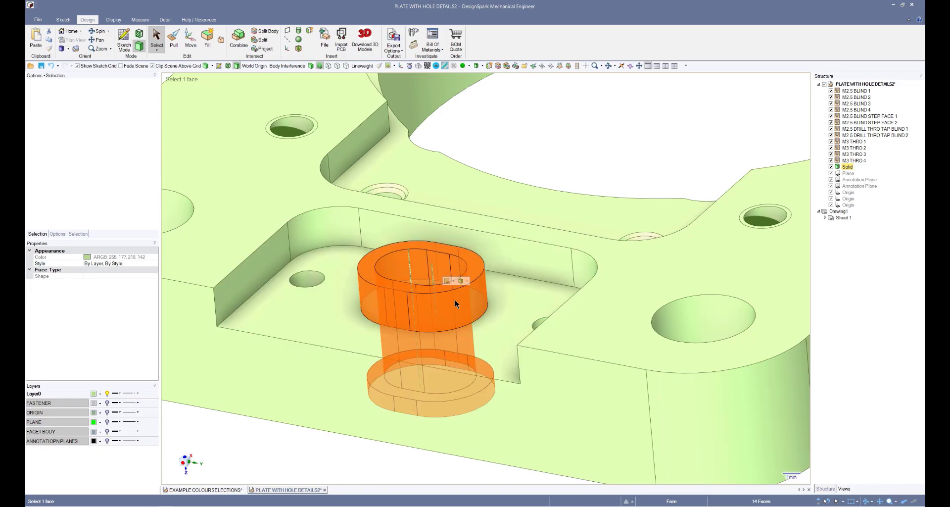
key(Escape)
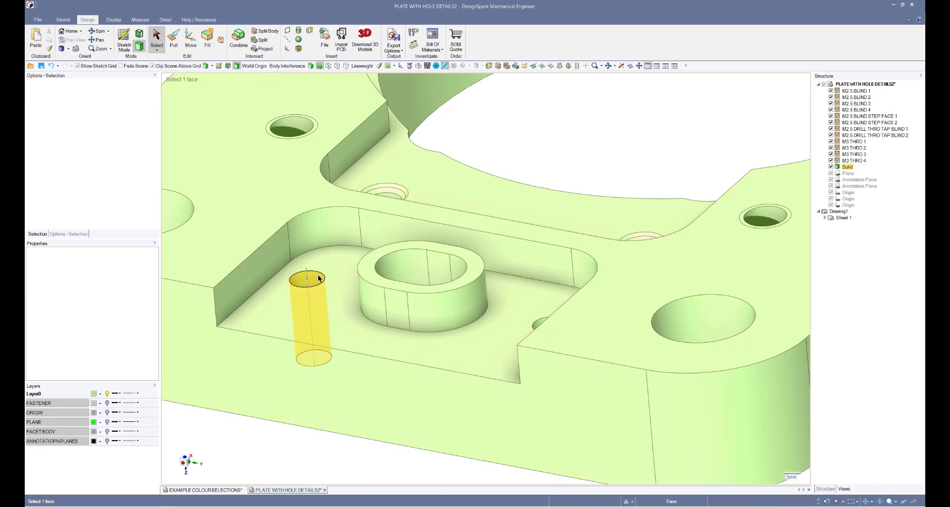
- Select the matching pair of small holes in the pocket starting from one hole, and clear the selection
double_click(318, 278)
scroll(302, 397, down, 3)
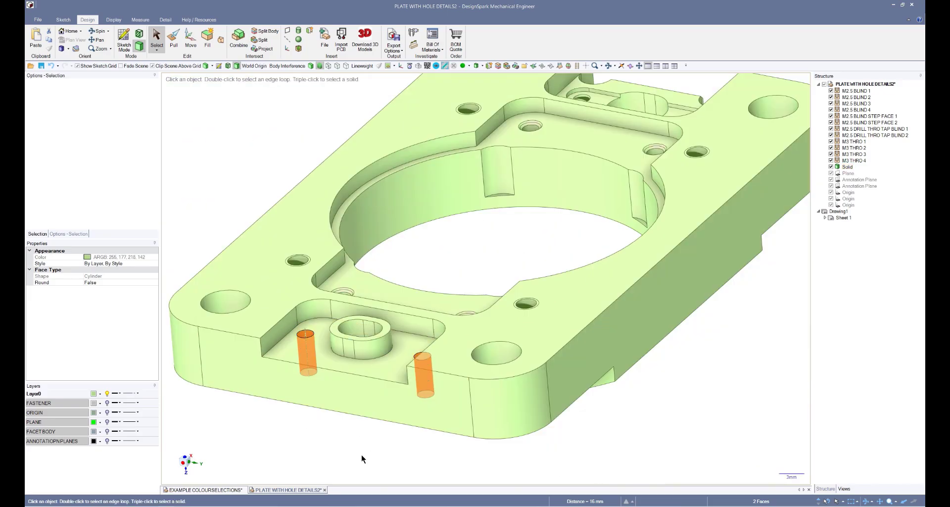
key(Escape)
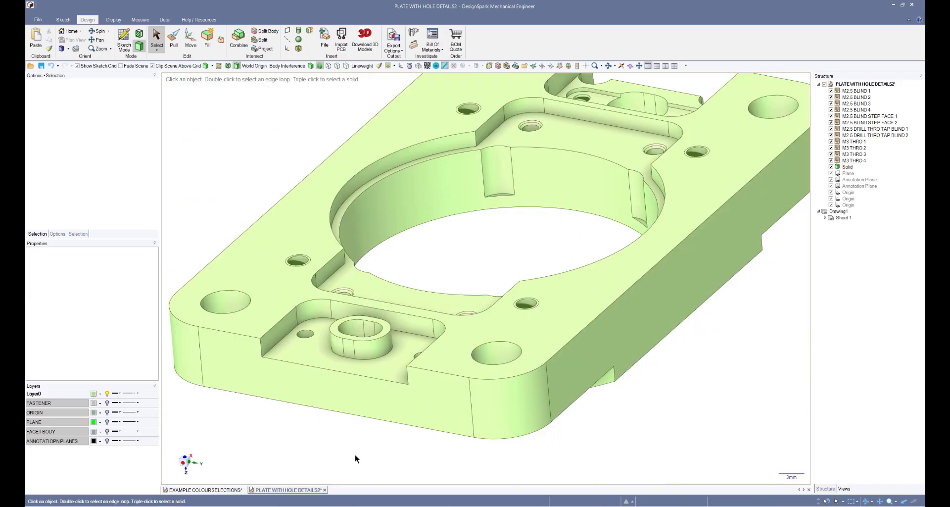
- Select the floor faces of the slotted pocket at the plate's other end, and clear the selection
middle_drag(354, 455, 355, 455)
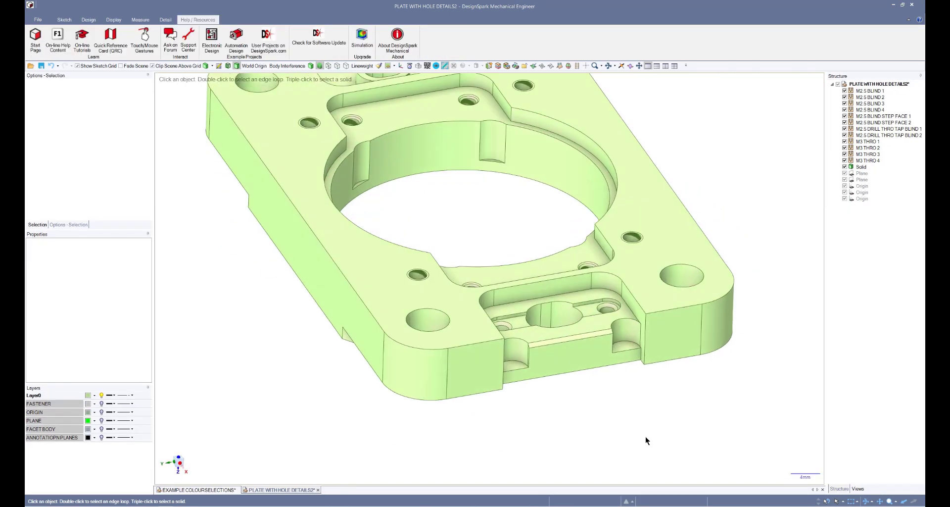
middle_drag(626, 439, 604, 297)
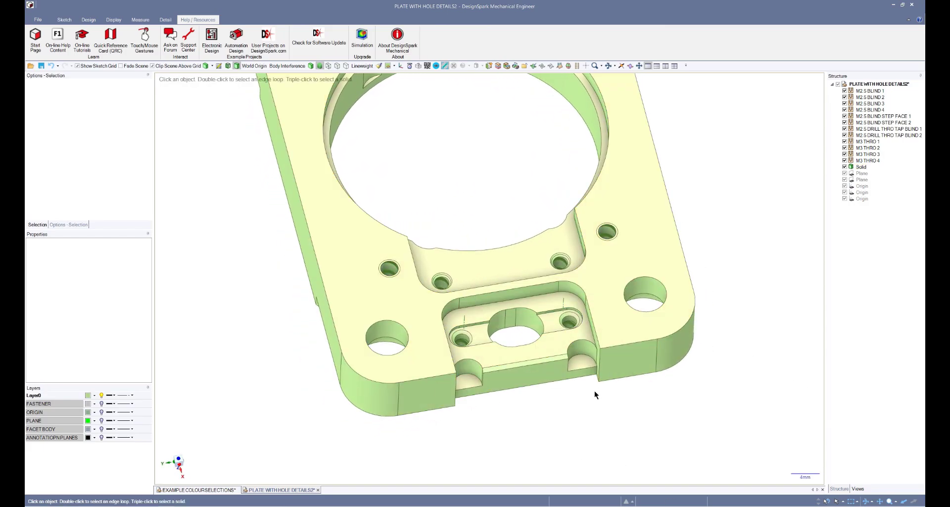
middle_drag(558, 417, 619, 435)
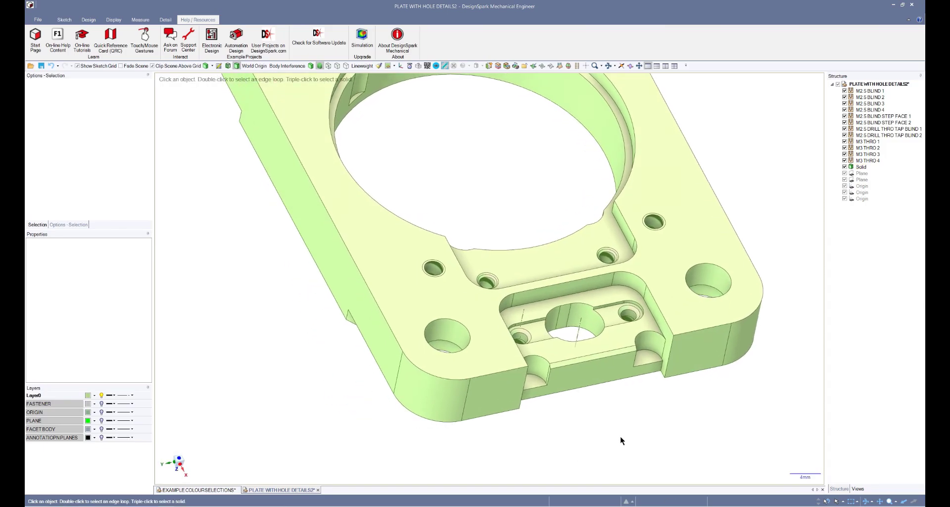
click(607, 343)
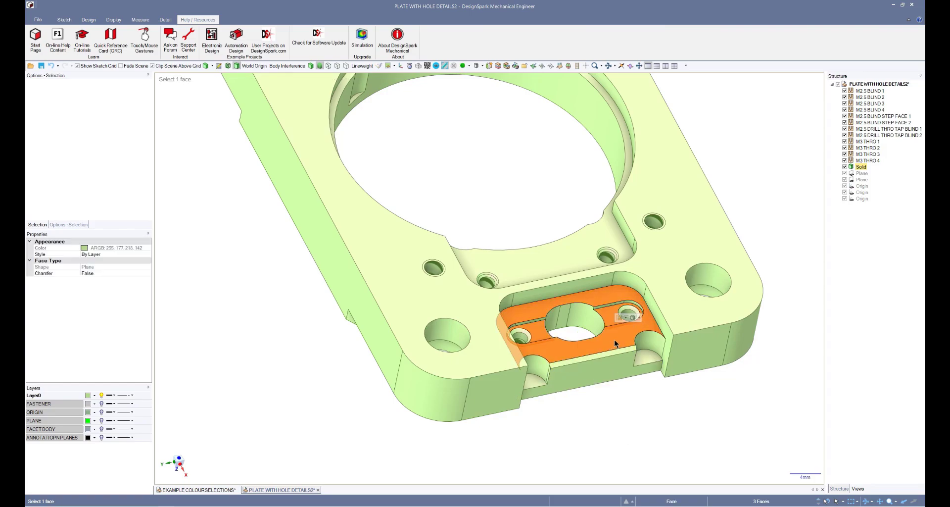
scroll(612, 420, up, 2)
click(612, 434)
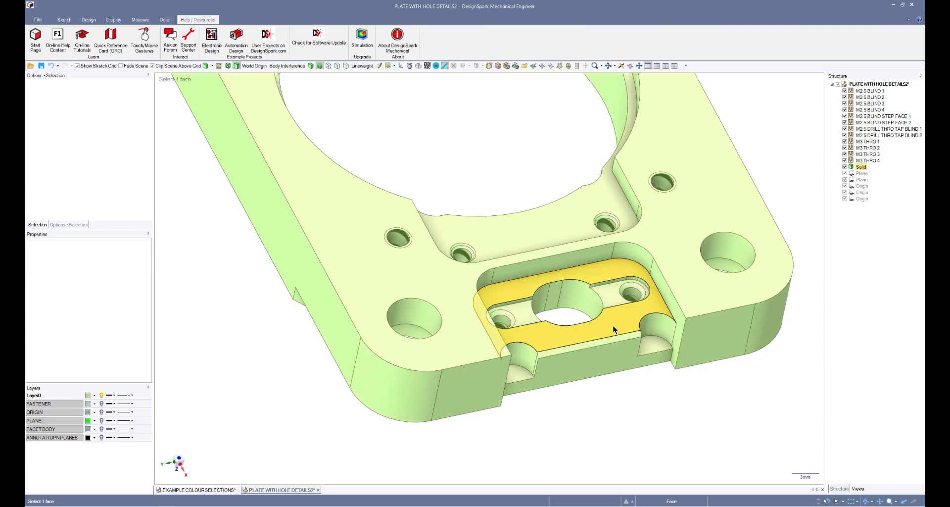
- Select the slotted pocket's oval opening together with its holes, the pocket floor and the large bore's recessed seat, and clear the selection
click(554, 294)
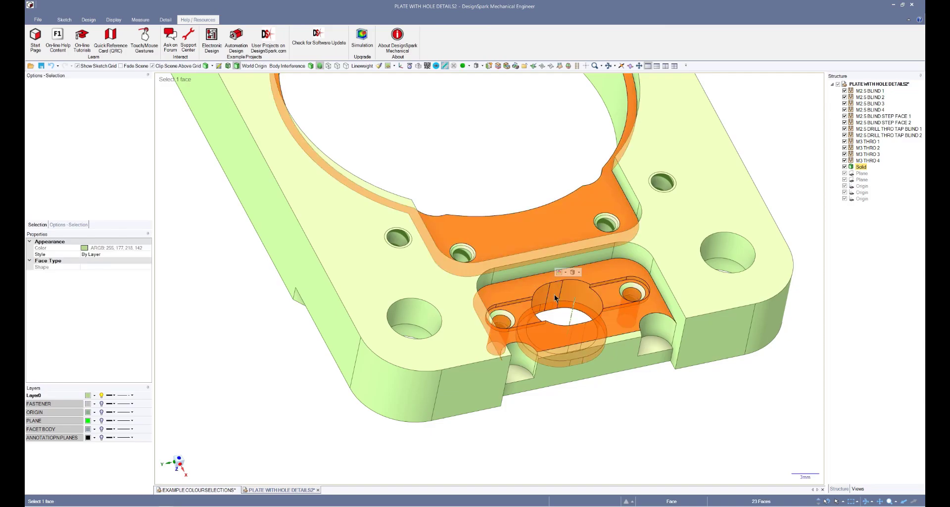
scroll(593, 405, down, 4)
scroll(592, 403, up, 5)
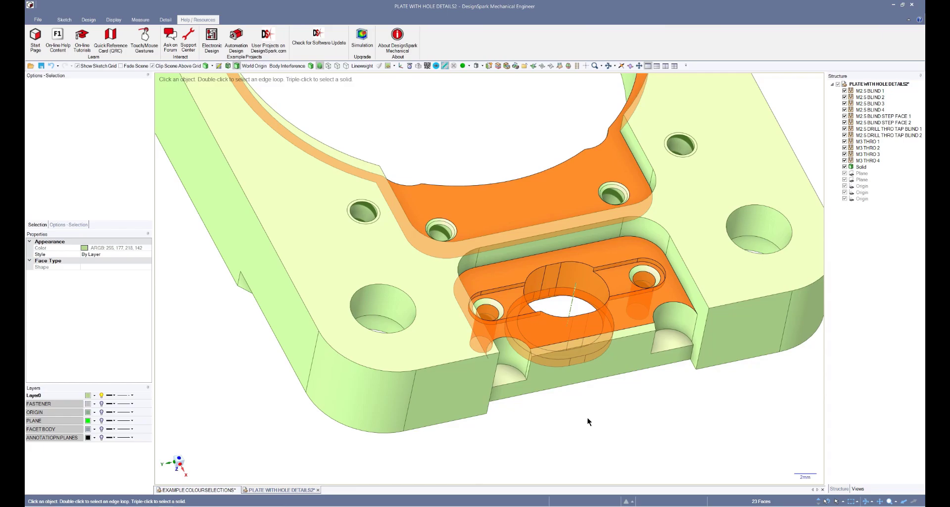
click(587, 420)
- Orient the view square to the plate's top face for selecting around the slotted pocket, leaving nothing selected
mouse_move(585, 417)
middle_down()
mouse_move(588, 249)
mouse_move(615, 304)
mouse_move(547, 439)
mouse_move(526, 441)
mouse_move(361, 239)
mouse_move(598, 394)
mouse_move(649, 416)
mouse_move(628, 424)
mouse_move(584, 416)
middle_up()
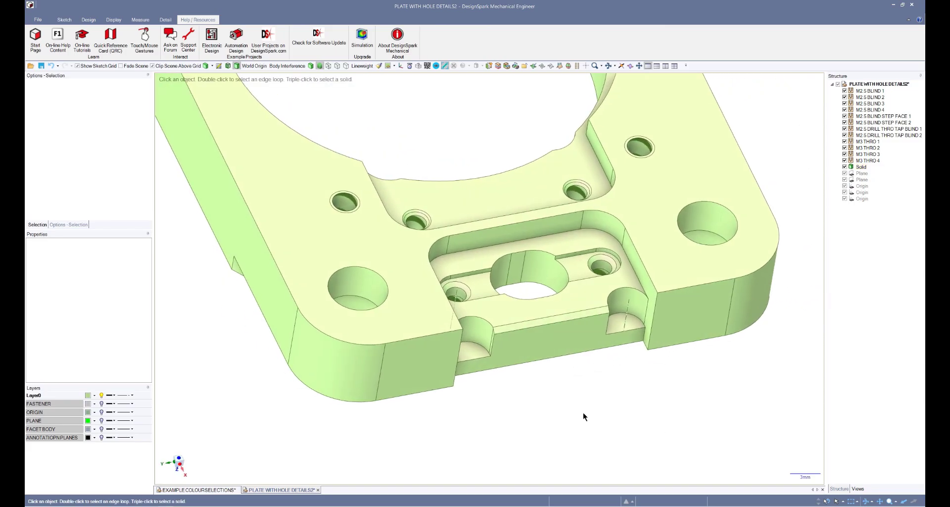
scroll(585, 416, up, 3)
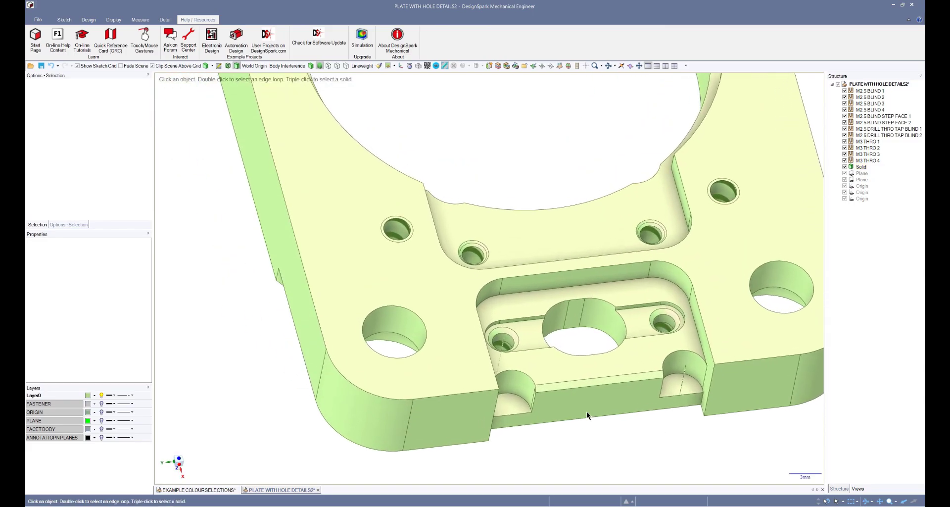
click(726, 346)
key(v)
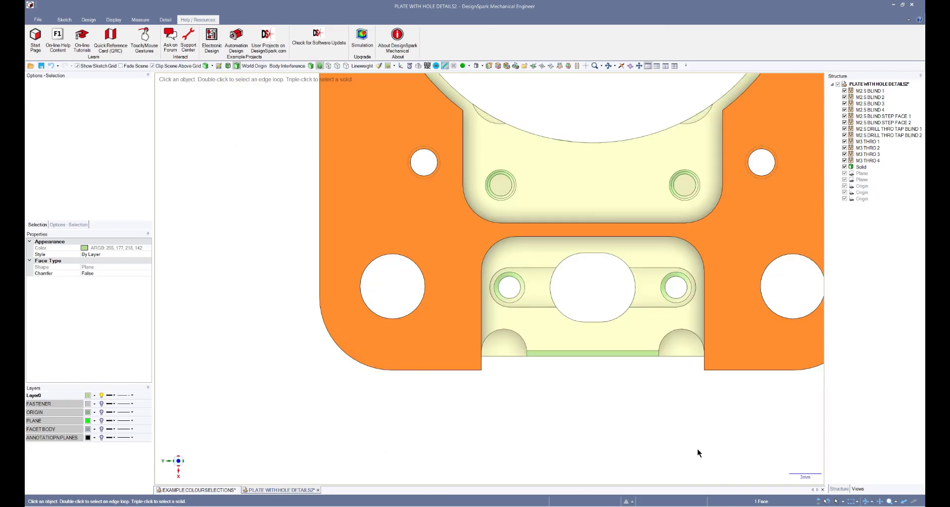
click(616, 441)
- Lasso-select all faces and threads of the slotted pocket at the plate's end and check the selection from an angle
right_drag(646, 444, 651, 419)
right_drag(725, 422, 714, 276)
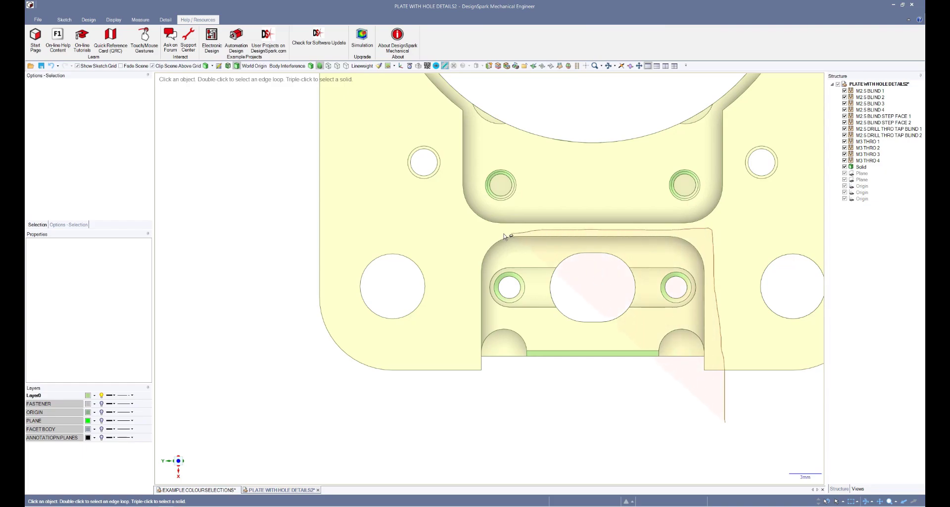
mouse_move(466, 298)
mouse_down()
mouse_move(523, 417)
mouse_move(746, 402)
mouse_move(719, 422)
mouse_up()
scroll(593, 451, down, 3)
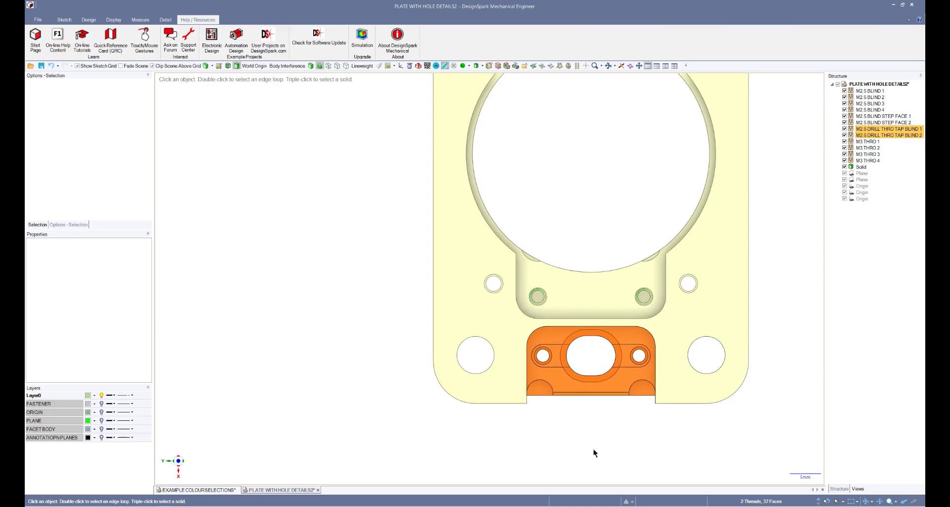
middle_drag(592, 450, 657, 429)
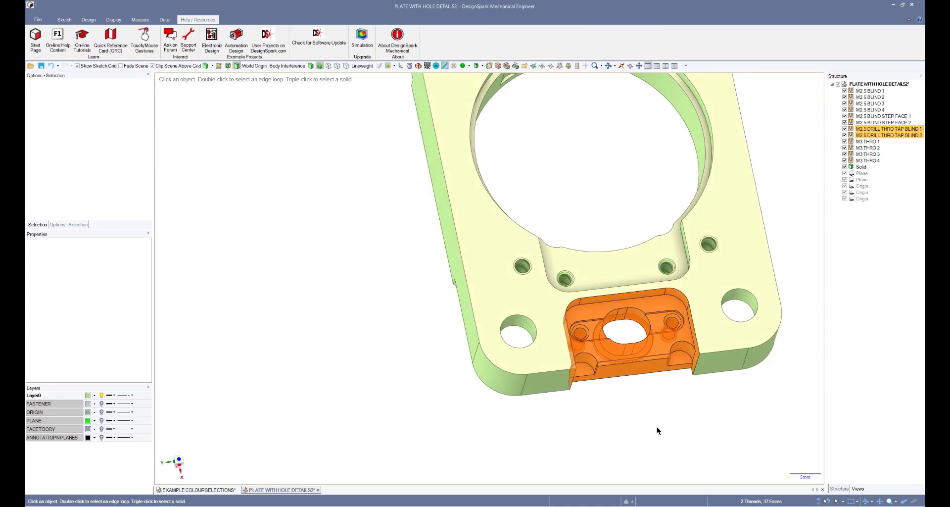
- Color the selected faces of the slotted pocket with the pink custom color, and clear the selection
right_click(658, 426)
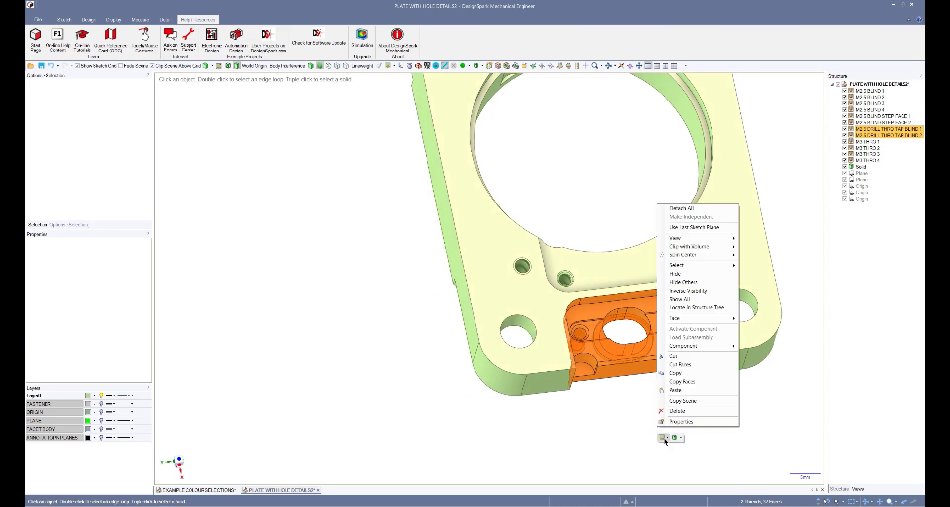
click(667, 436)
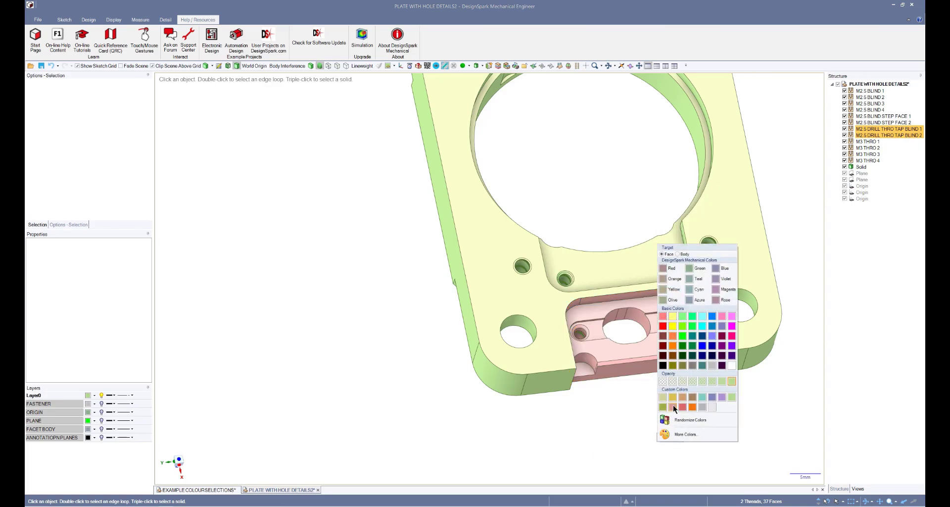
click(673, 405)
click(608, 449)
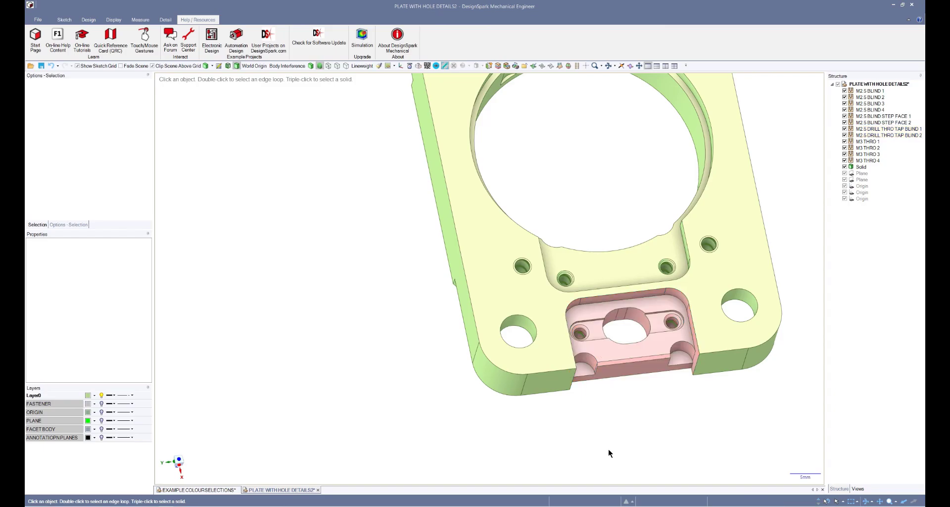
- Try selecting the pink pocket's floor faces individually, and clear the selection
scroll(626, 429, down, 3)
middle_drag(625, 428, 615, 386)
scroll(631, 436, up, 3)
click(615, 386)
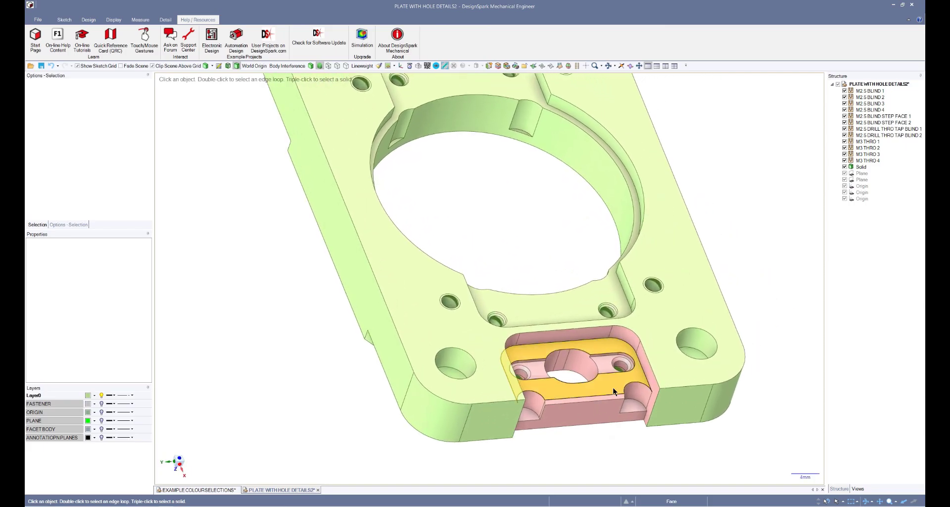
click(605, 387)
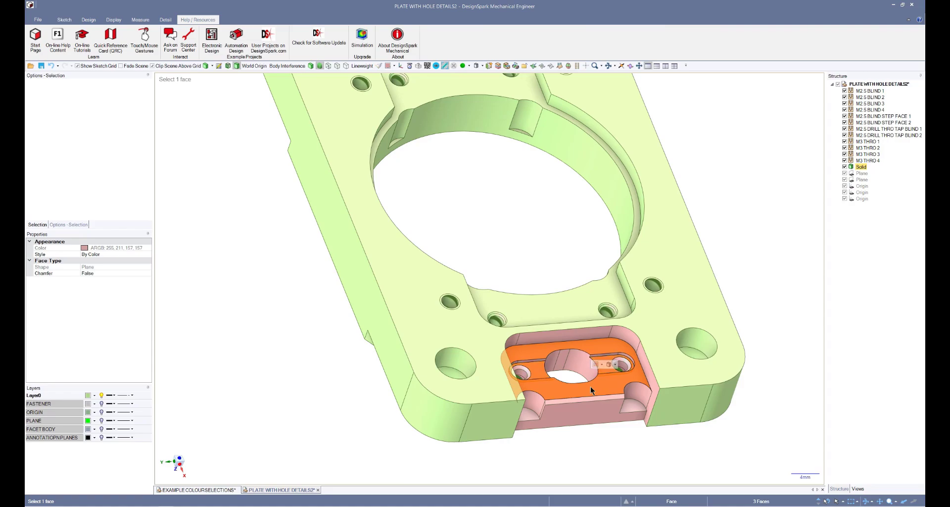
mouse_move(598, 448)
middle_down()
mouse_move(598, 429)
mouse_move(617, 449)
middle_up()
click(625, 447)
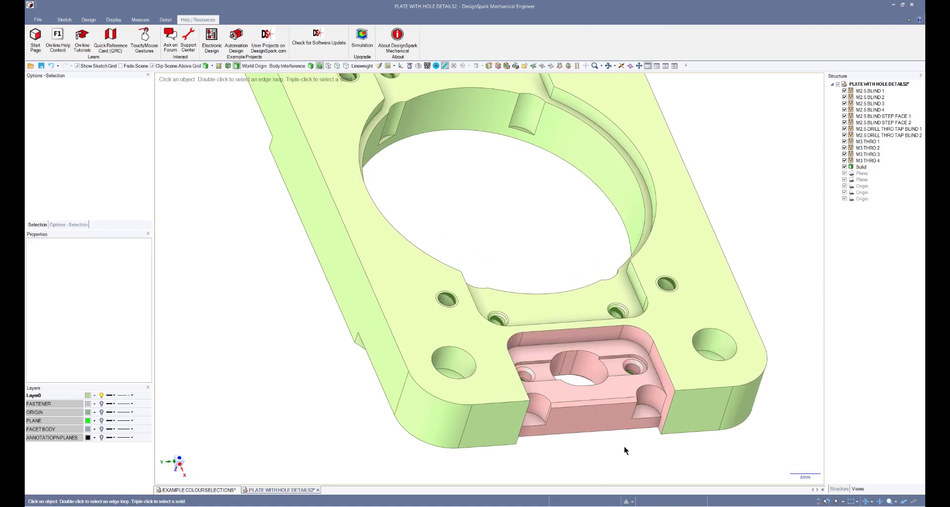
- Select the pink pocket's floor face and extend the selection to all faces with the same color
click(612, 389)
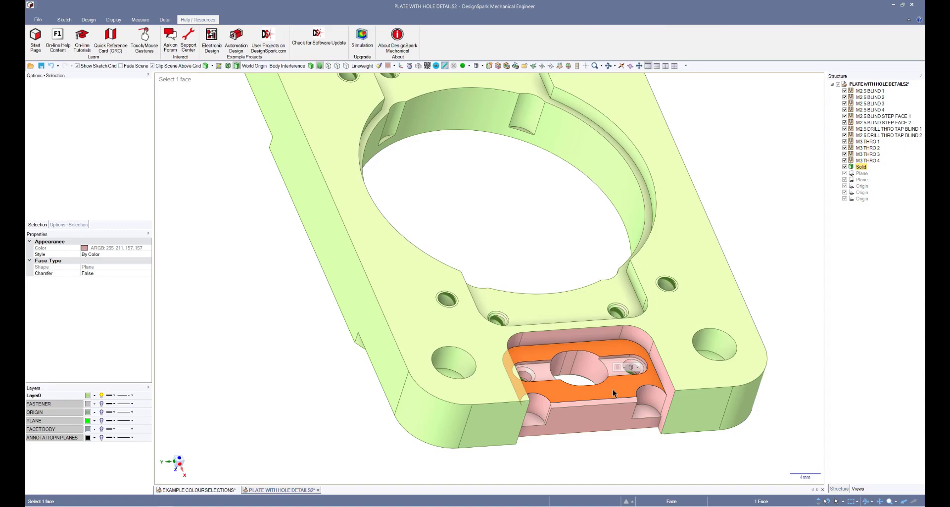
click(38, 225)
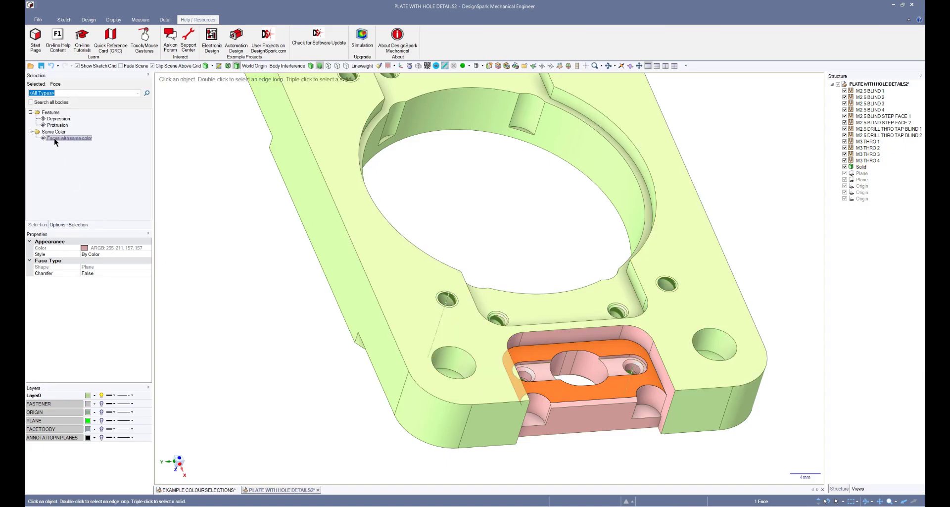
click(55, 138)
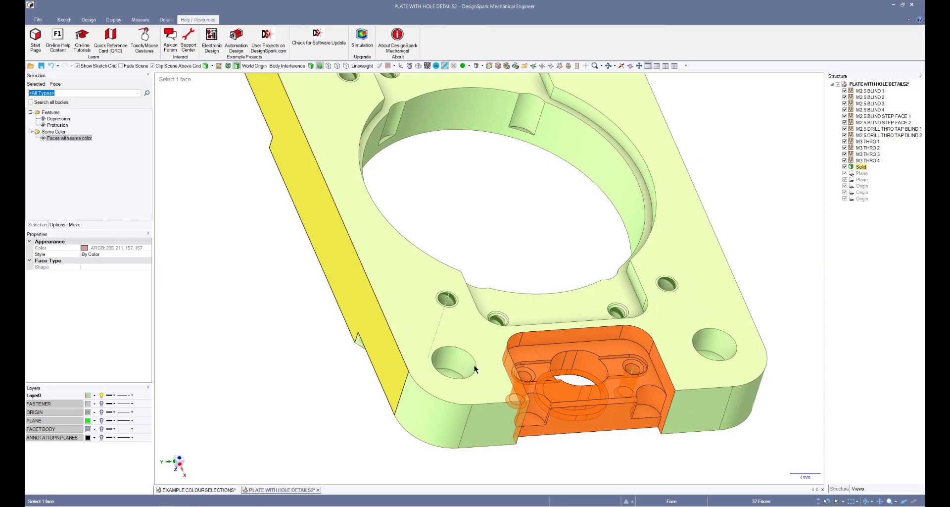
- Try moving the pink pocket's faces 2 mm toward the plate's open end, undo the move, and clear the selection
key(m)
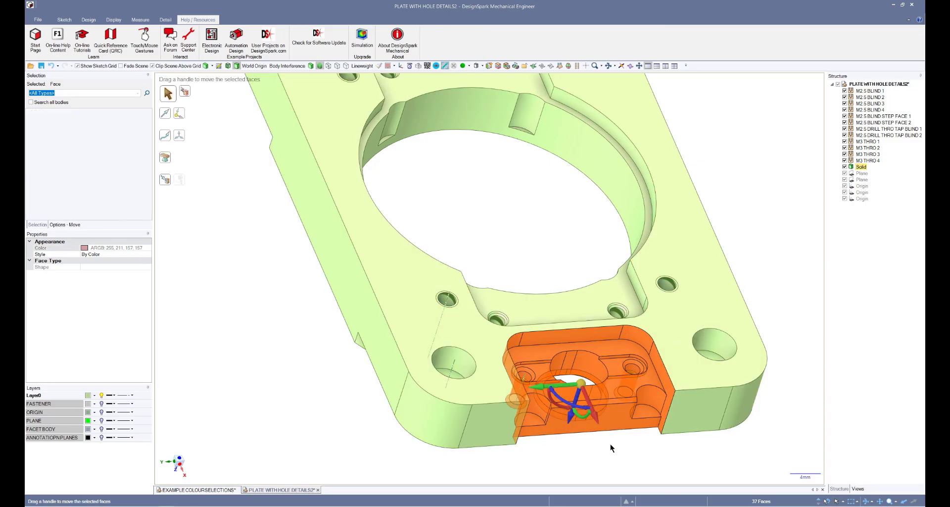
click(596, 417)
text(2mm)
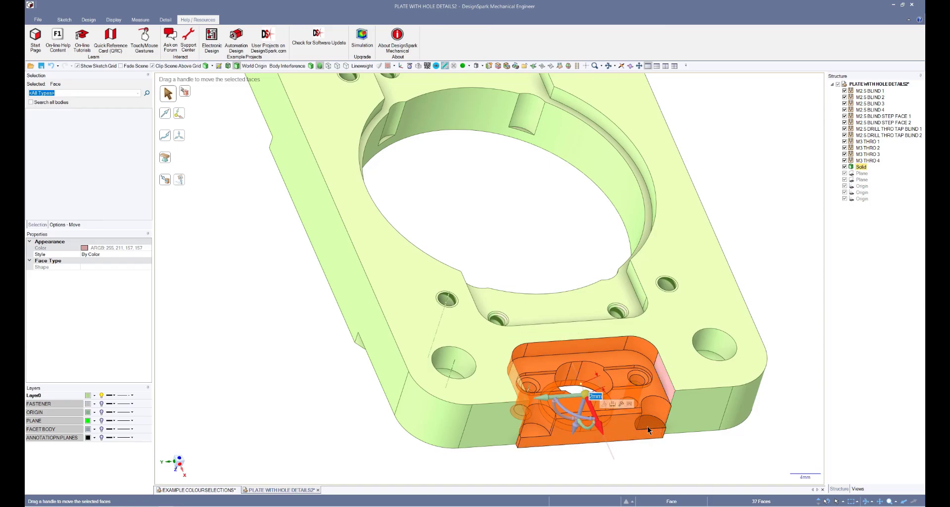
click(729, 446)
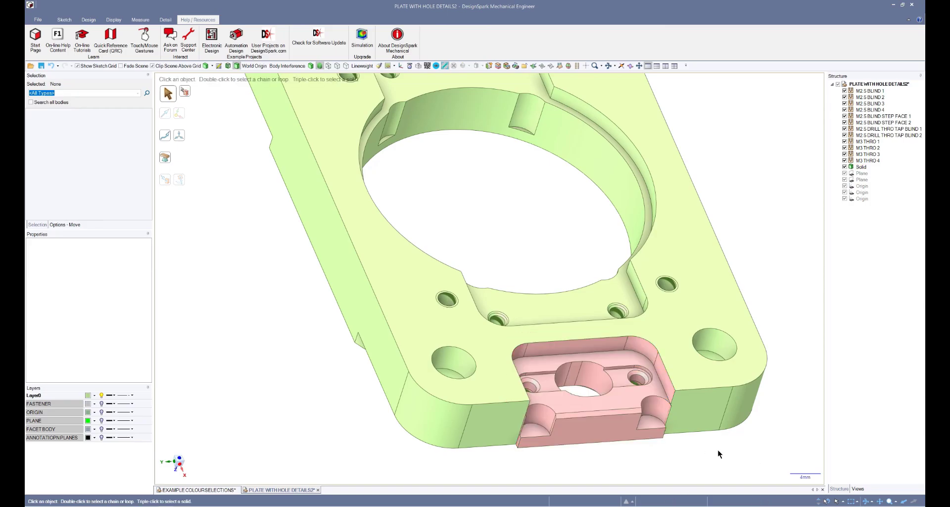
key(ctrl+z)
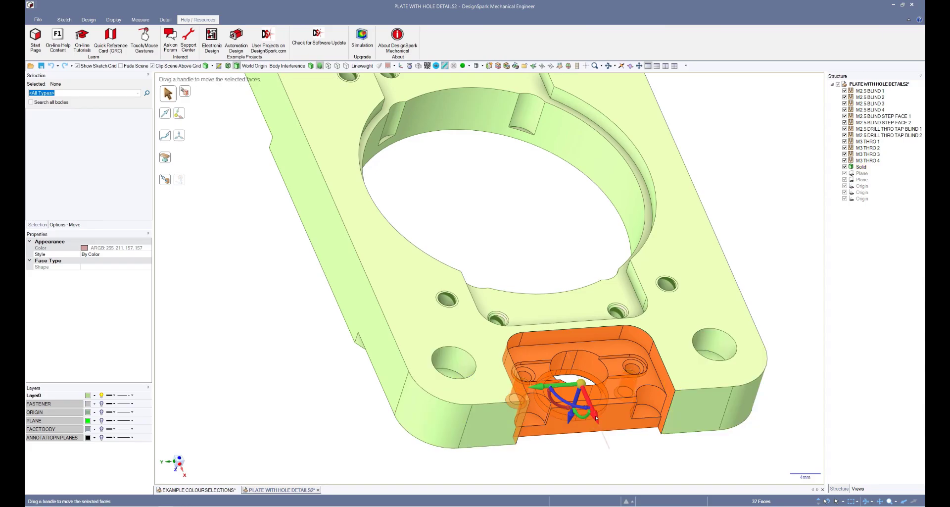
drag(596, 417, 596, 416)
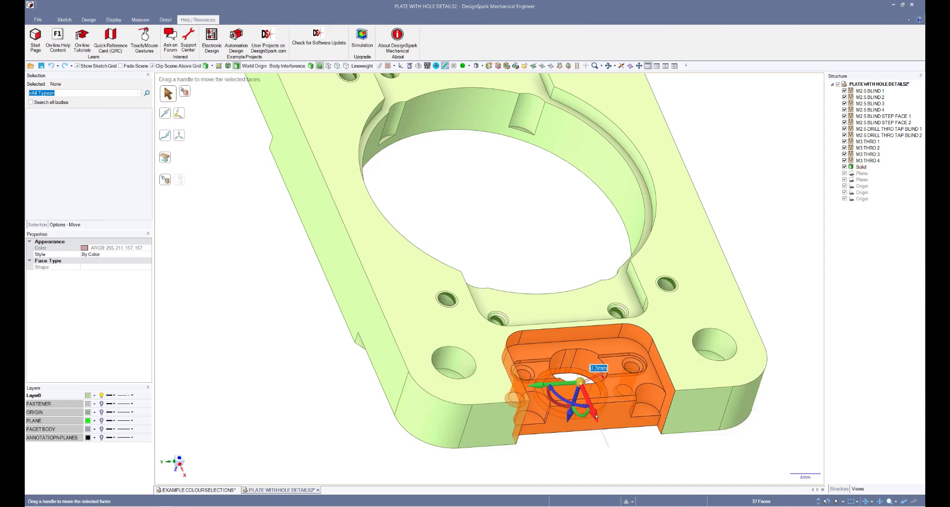
click(646, 443)
- Select all the pink pocket's faces again, check them from another angle, and clear the selection
scroll(589, 391, down, 3)
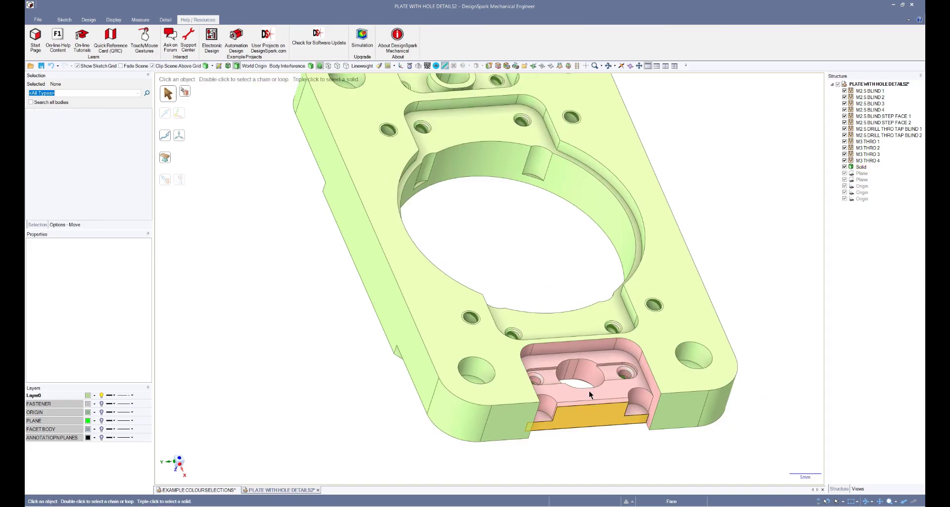
middle_drag(605, 437, 652, 445)
scroll(653, 437, up, 3)
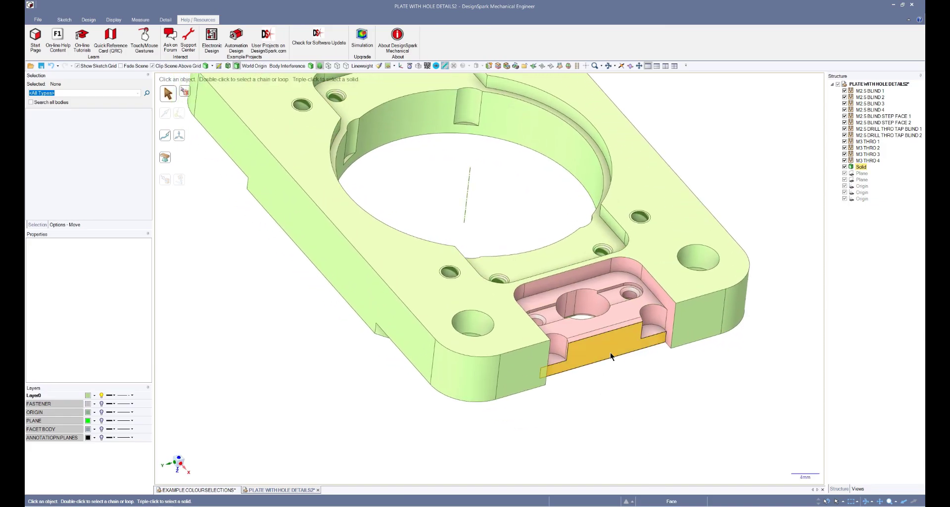
double_click(610, 352)
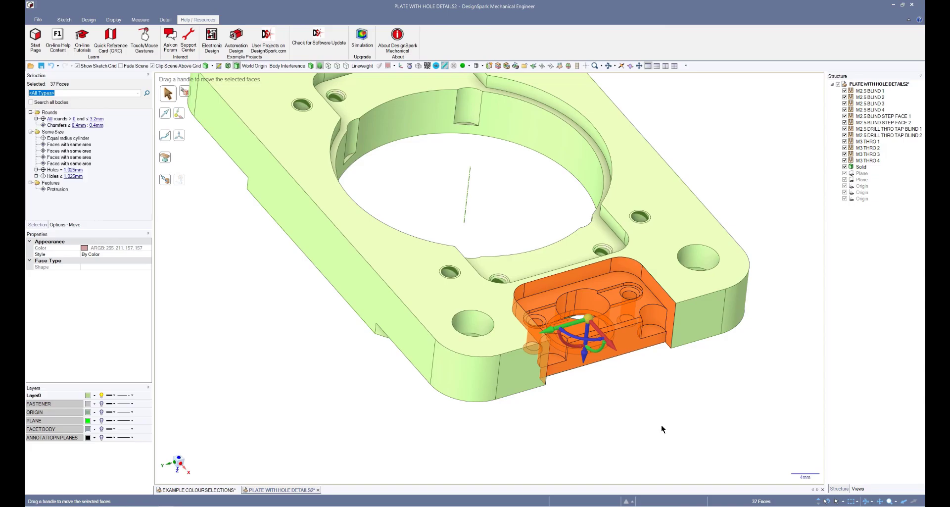
click(639, 398)
- Start copying visual styles and pick the pink pocket's floor face as the source
key(h)
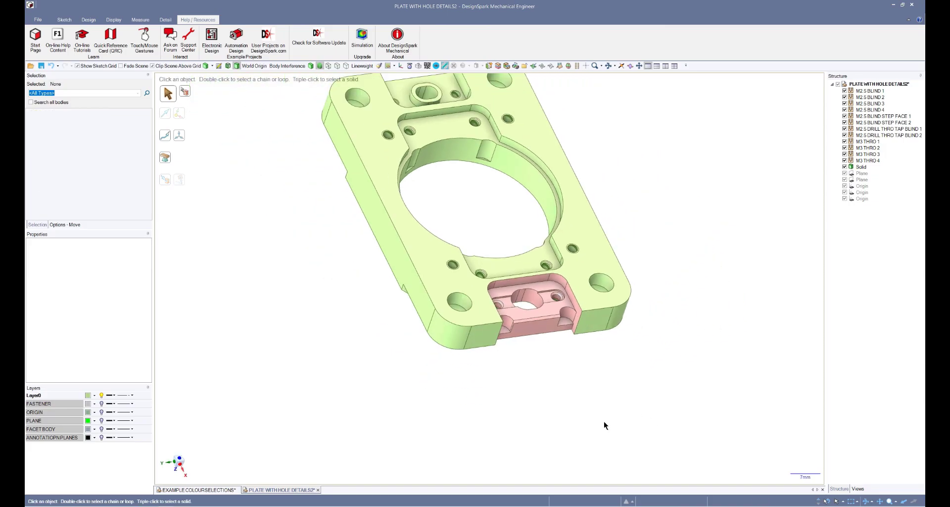
mouse_move(732, 337)
middle_down()
mouse_move(732, 301)
mouse_move(660, 251)
mouse_move(677, 323)
mouse_move(718, 328)
middle_up()
scroll(758, 338, up, 5)
scroll(738, 401, down, 5)
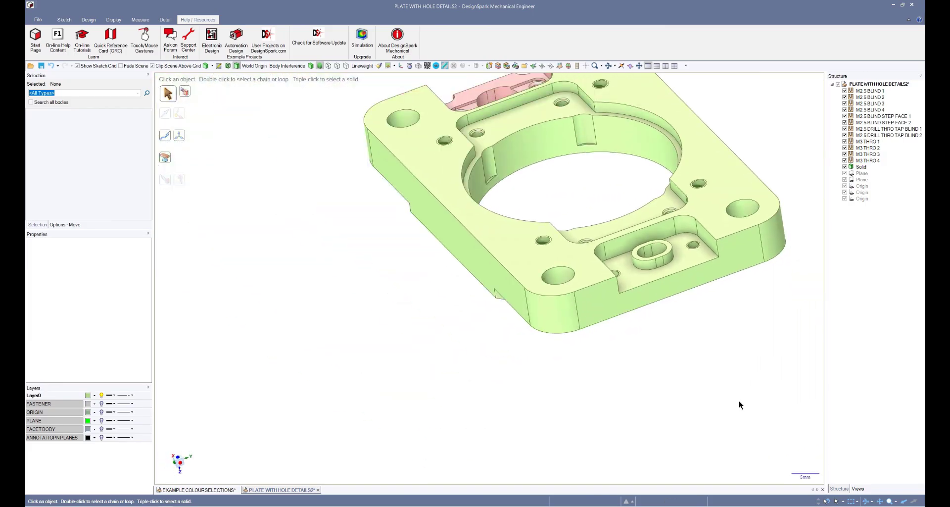
middle_drag(738, 401, 739, 402)
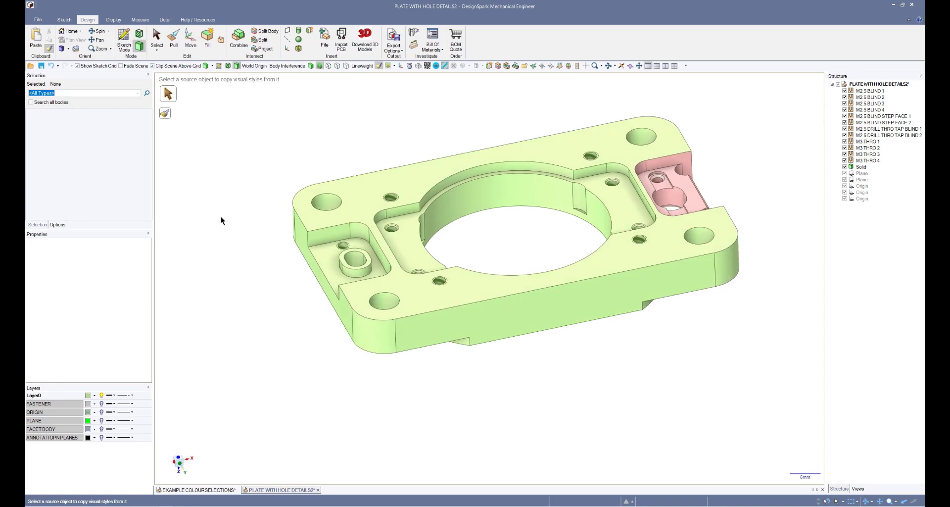
scroll(219, 212, up, 2)
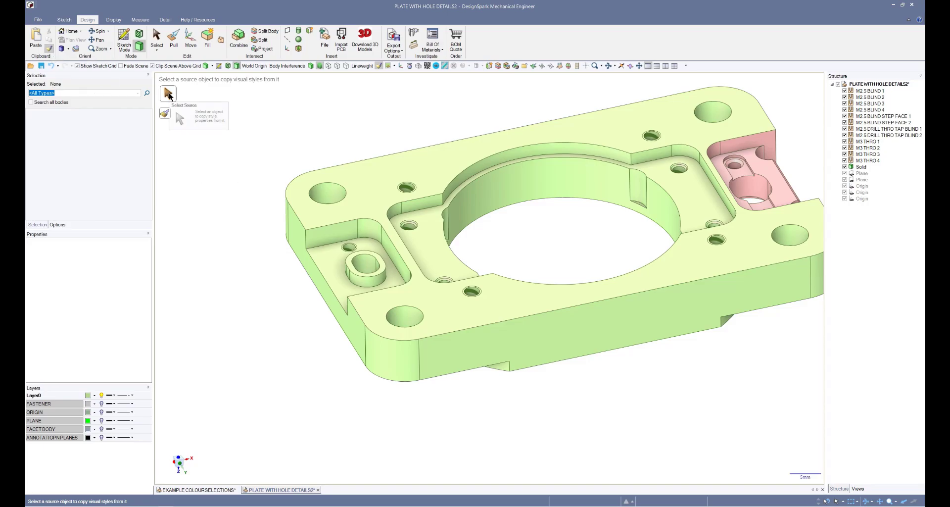
click(771, 170)
scroll(237, 311, up, 8)
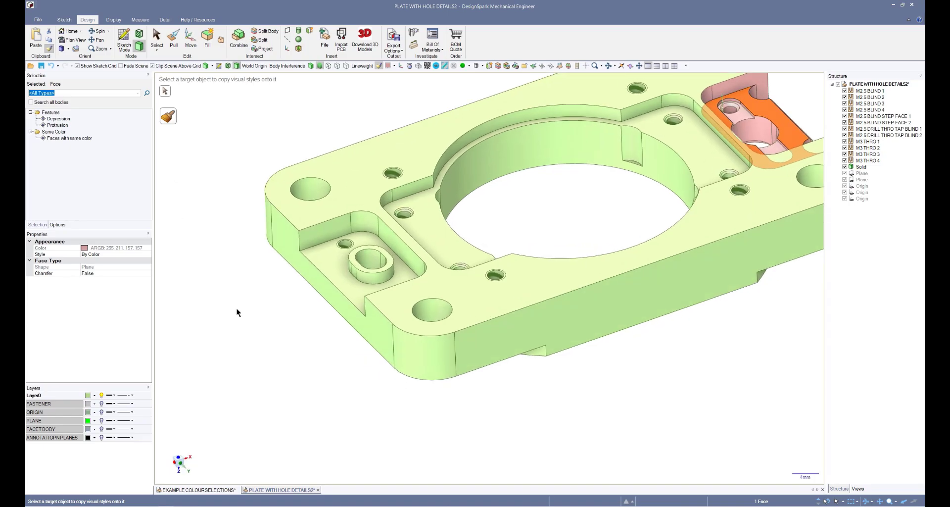
scroll(469, 287, down, 10)
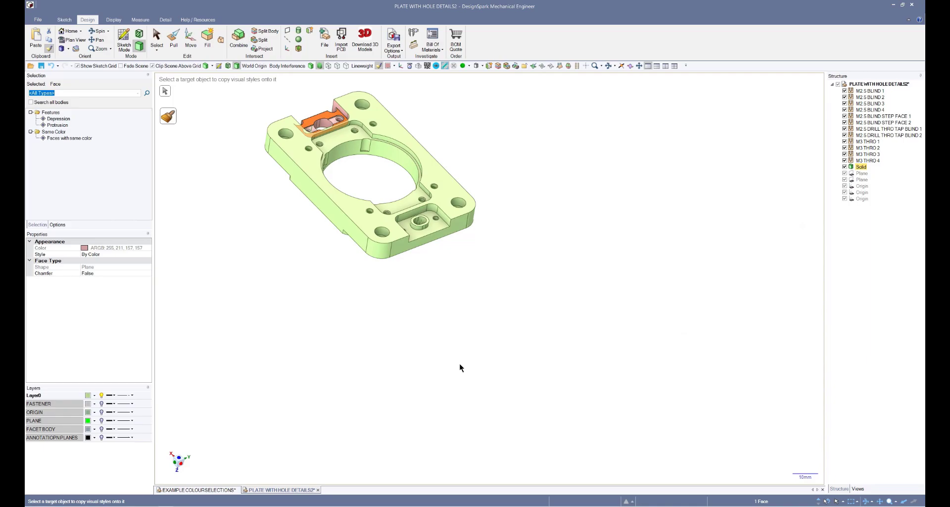
- Box-select the raised oval boss in the opposite pocket as the target for the pink style, and end the style copy
scroll(459, 364, up, 7)
middle_drag(459, 364, 516, 319)
drag(512, 319, 605, 403)
middle_drag(582, 474, 581, 408)
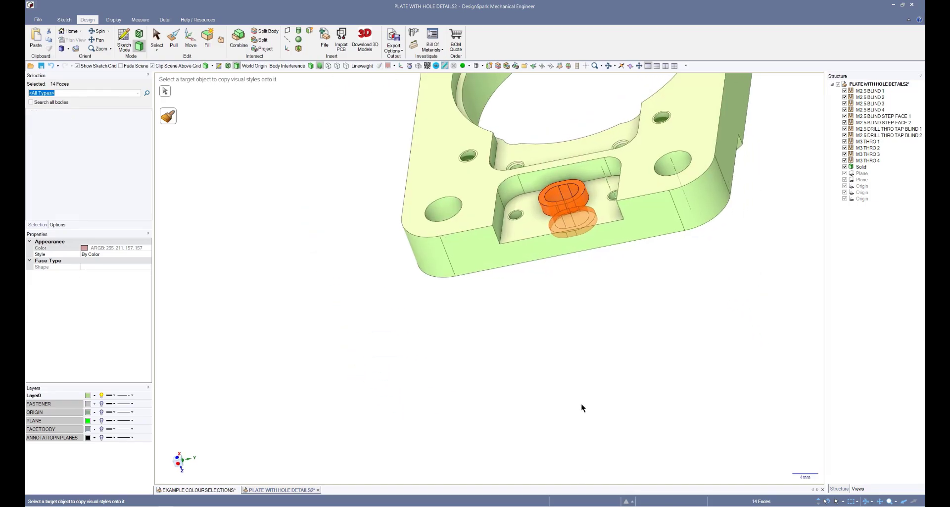
click(580, 404)
key(Escape)
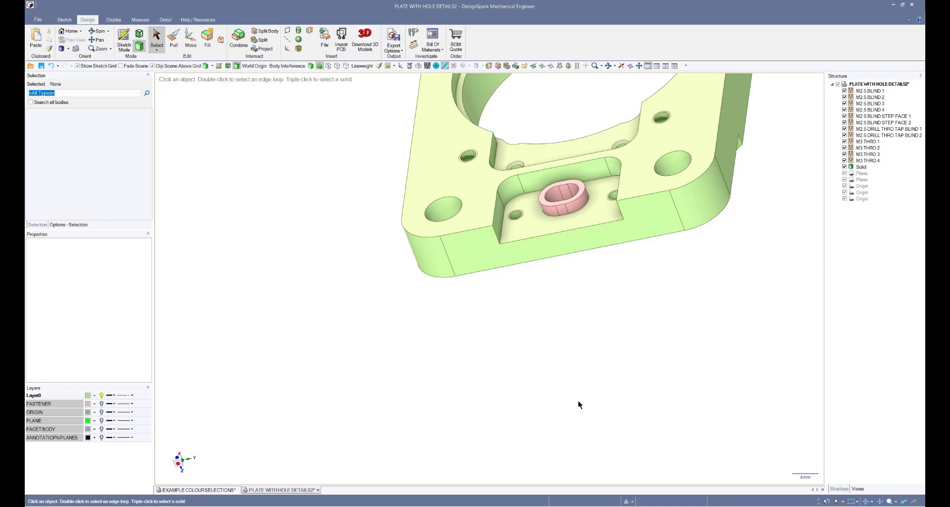
- Select the pink pocket's floor and extend the selection to all same-colored faces, including the oval boss
scroll(578, 400, up, 3)
middle_drag(579, 400, 577, 409)
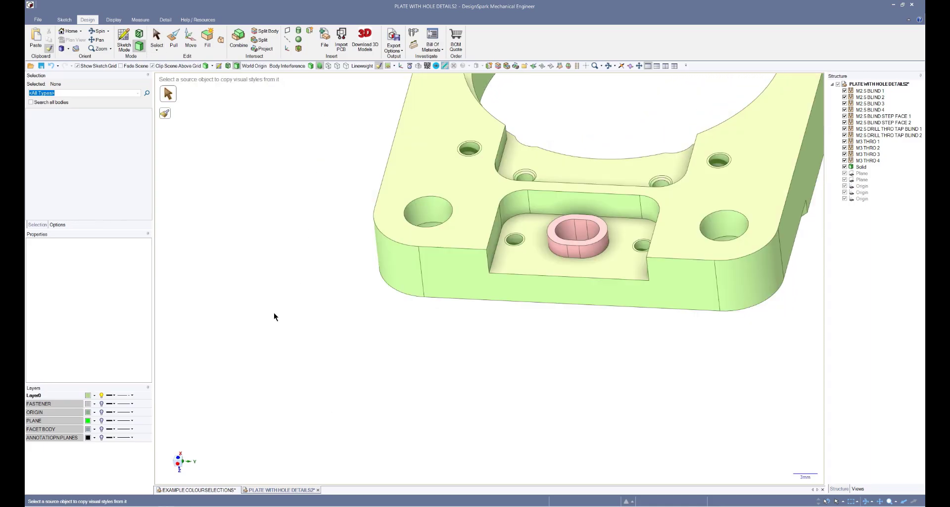
scroll(298, 318, down, 5)
middle_drag(297, 318, 640, 404)
scroll(640, 406, up, 5)
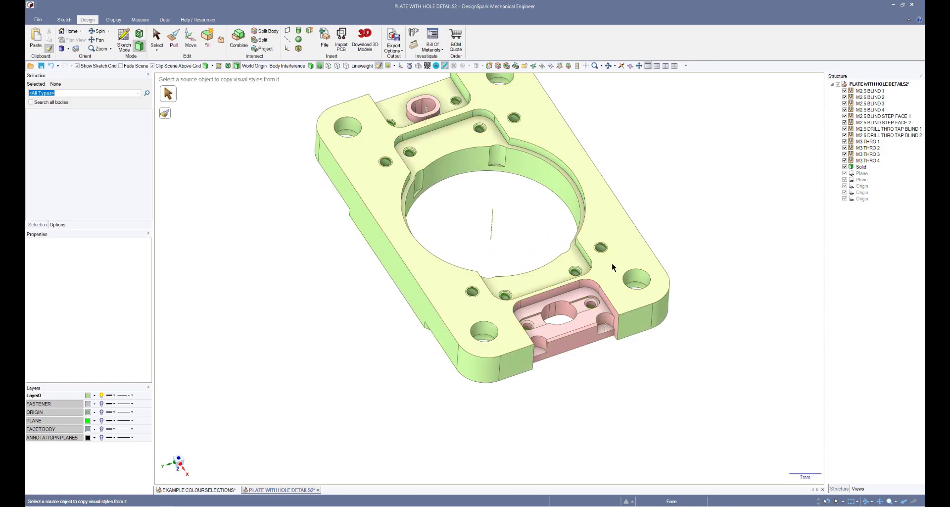
click(588, 318)
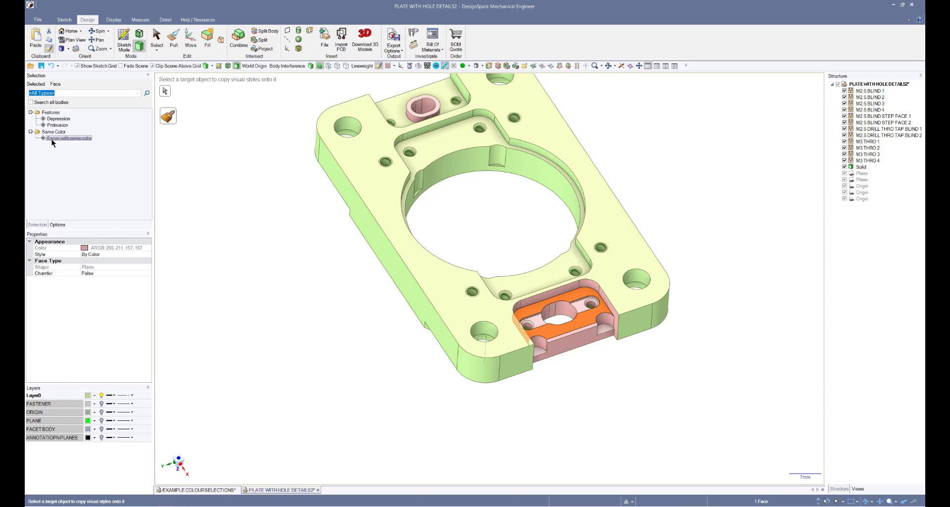
click(65, 137)
middle_drag(370, 358, 590, 405)
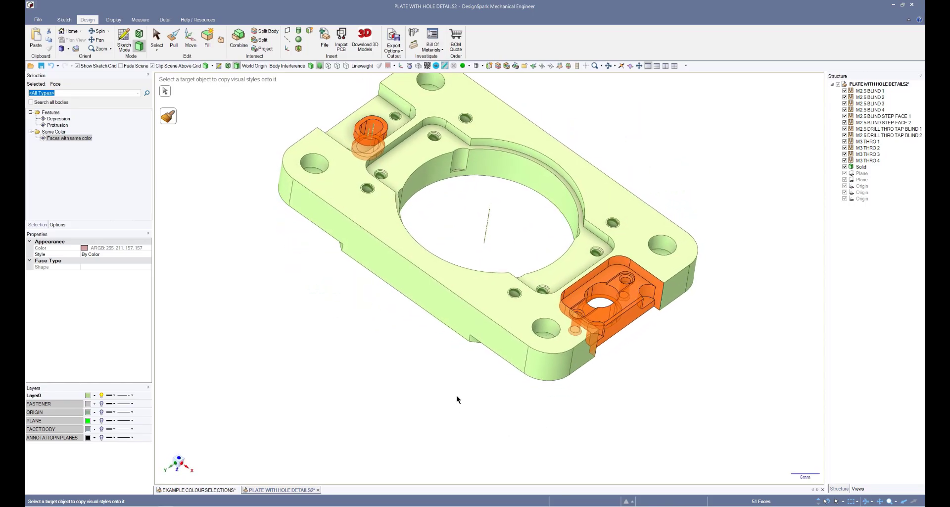
- Try moving the pink pocket and oval boss together along the plate's length, and undo the move
key(m)
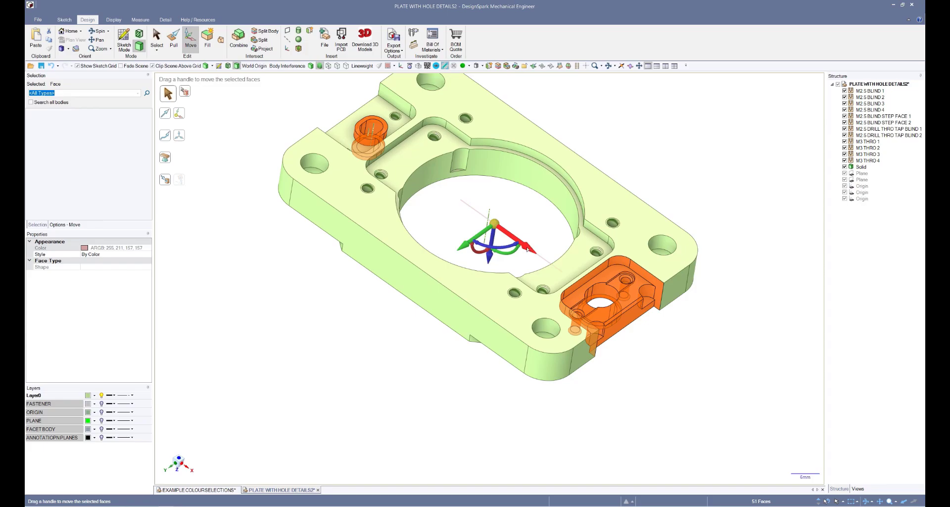
drag(527, 249, 533, 253)
key(ctrl+z)
key(ctrl+z)
key(ctrl+z)
key(ctrl+z)
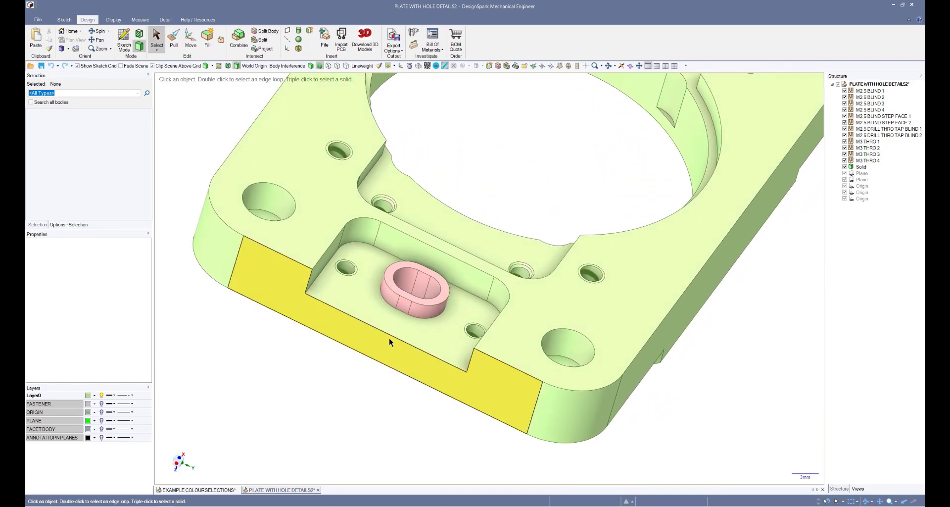
- Box-select all faces of the raised oval boss and recolor them with the light teal custom color
drag(346, 386, 462, 257)
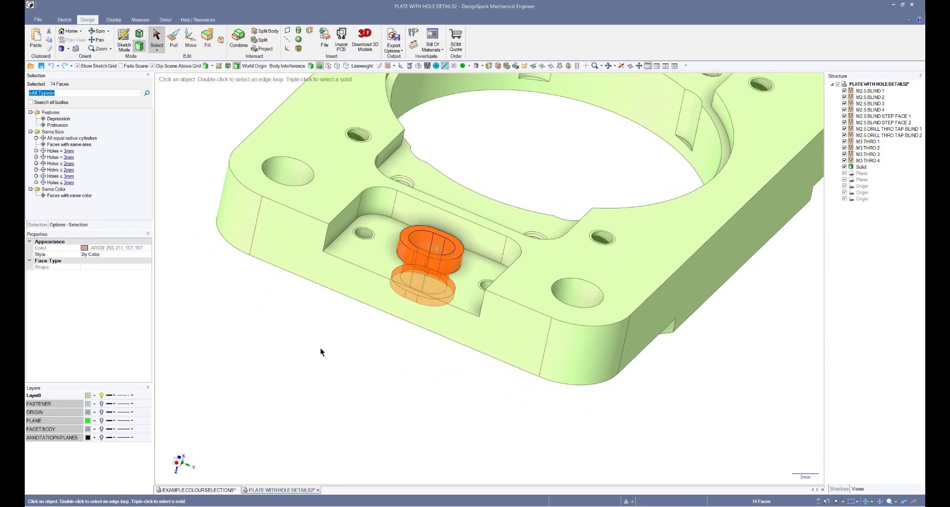
right_click(320, 349)
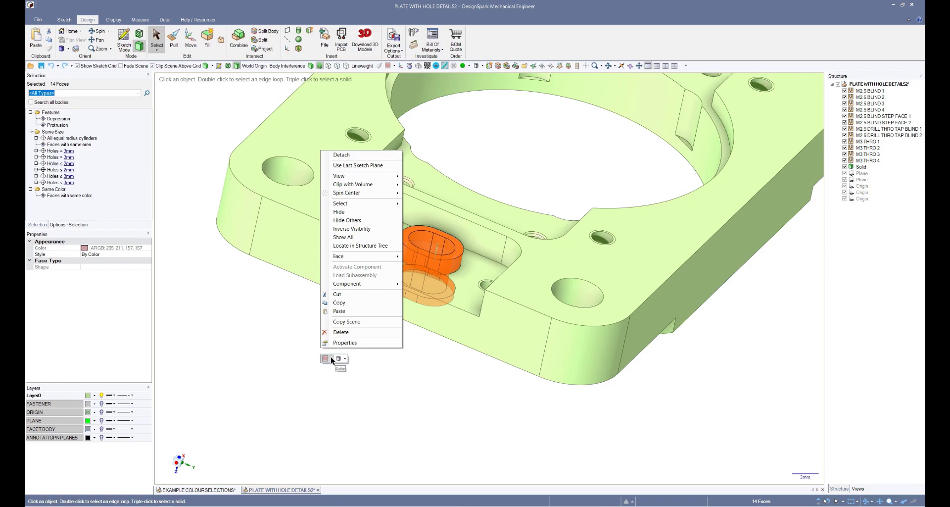
click(331, 359)
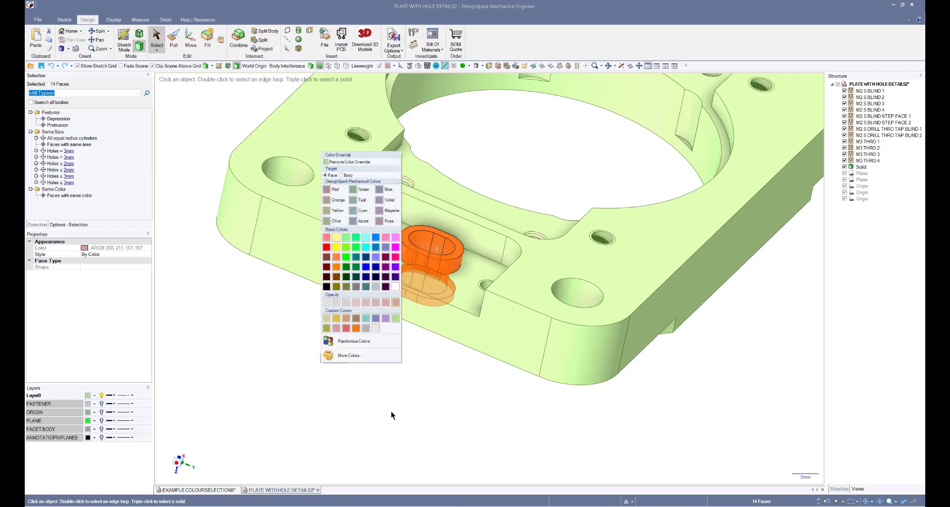
click(366, 321)
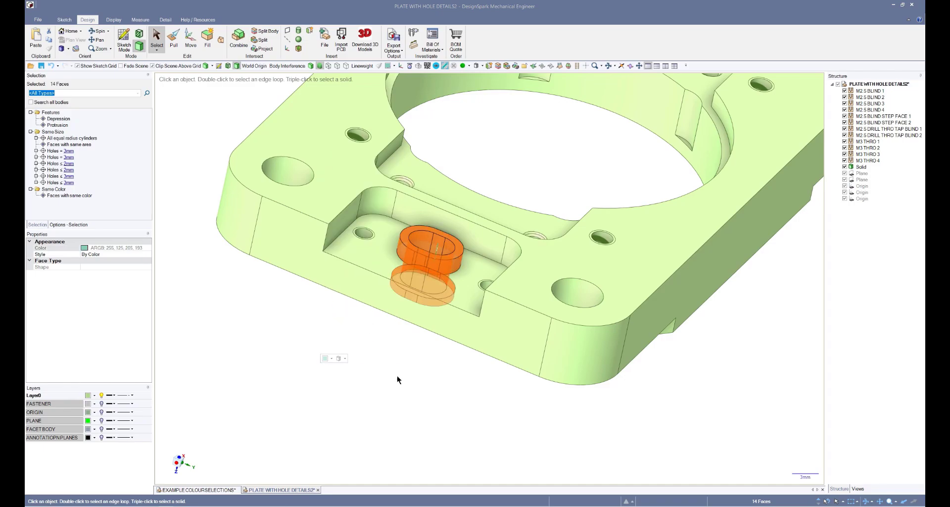
- Select an inner wall of the teal oval boss, extend the selection to all same-colored faces for moving, and clear the selection
click(402, 391)
key(h)
middle_drag(625, 398, 678, 378)
scroll(659, 388, up, 4)
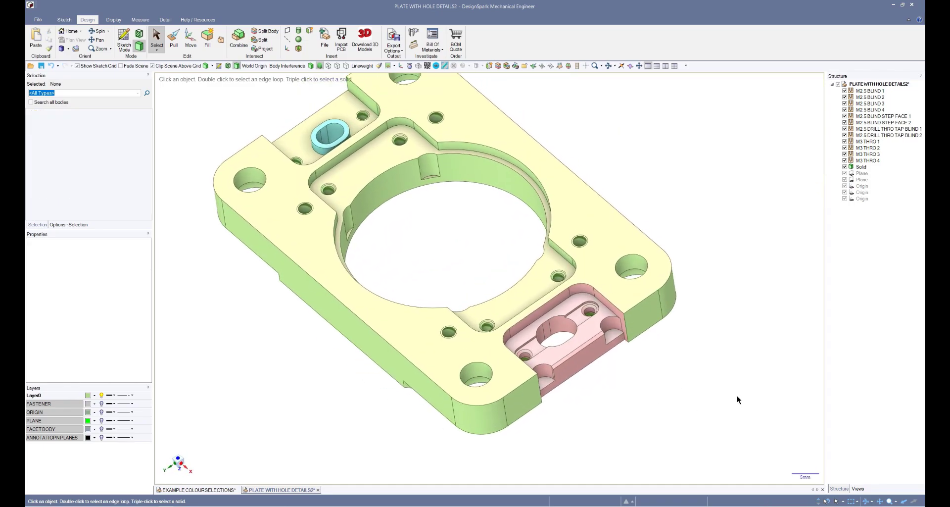
scroll(338, 132, up, 4)
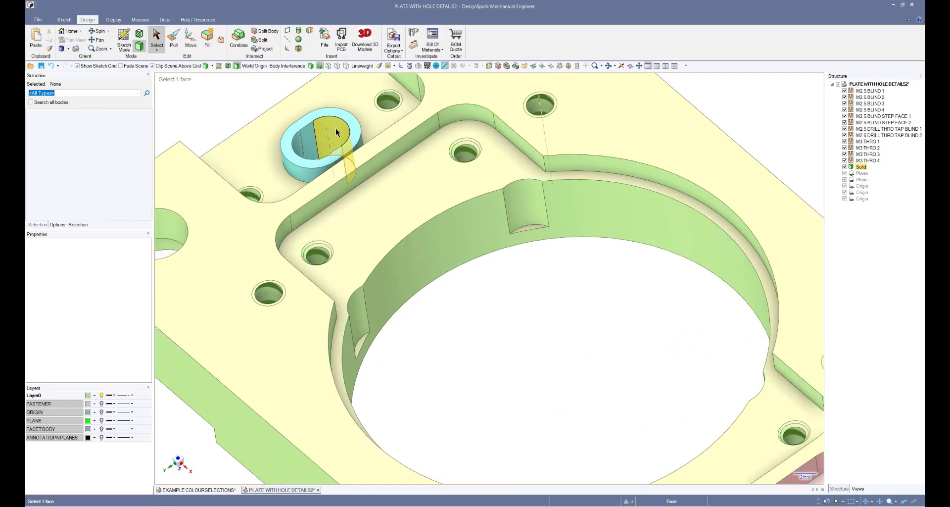
click(336, 132)
scroll(336, 129, down, 4)
click(82, 176)
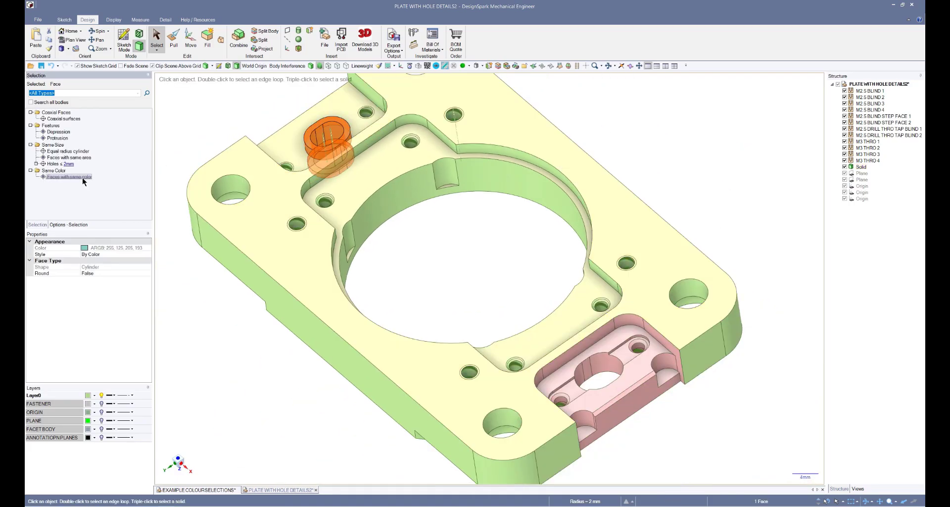
key(m)
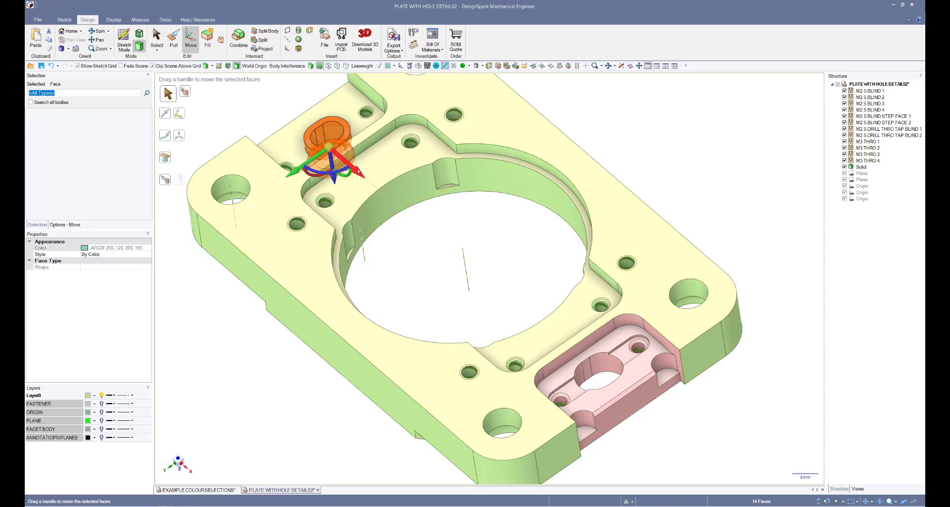
click(253, 414)
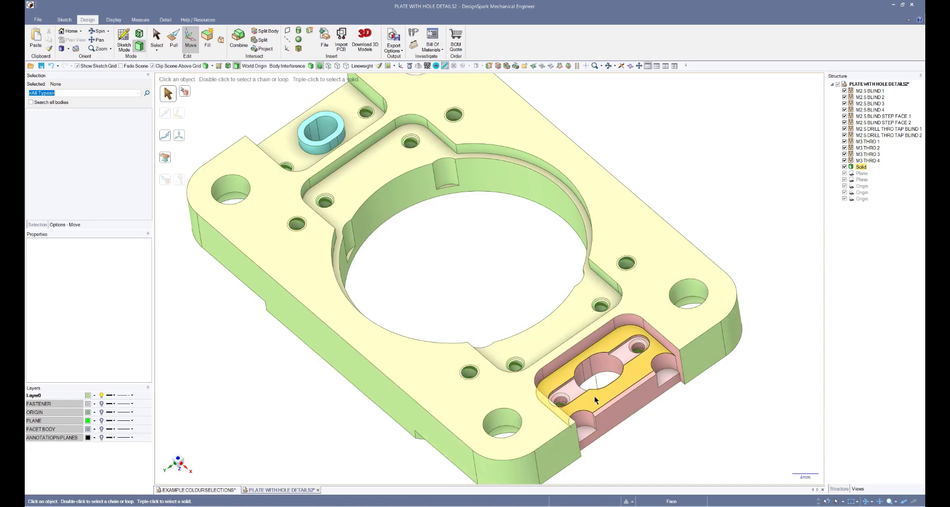
- Select the pink pocket and teal boss faces together by their two colors, and move both slightly along the plate's length
click(595, 396)
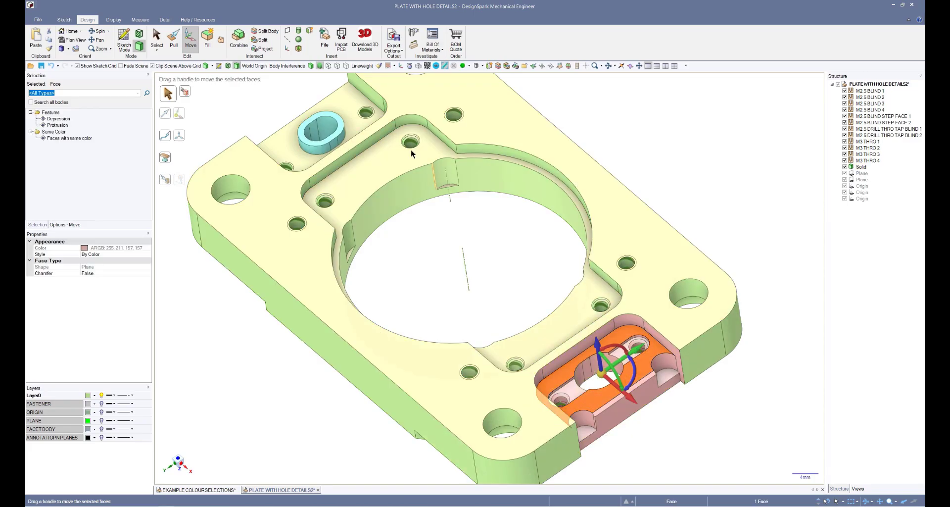
ctrl+click(340, 126)
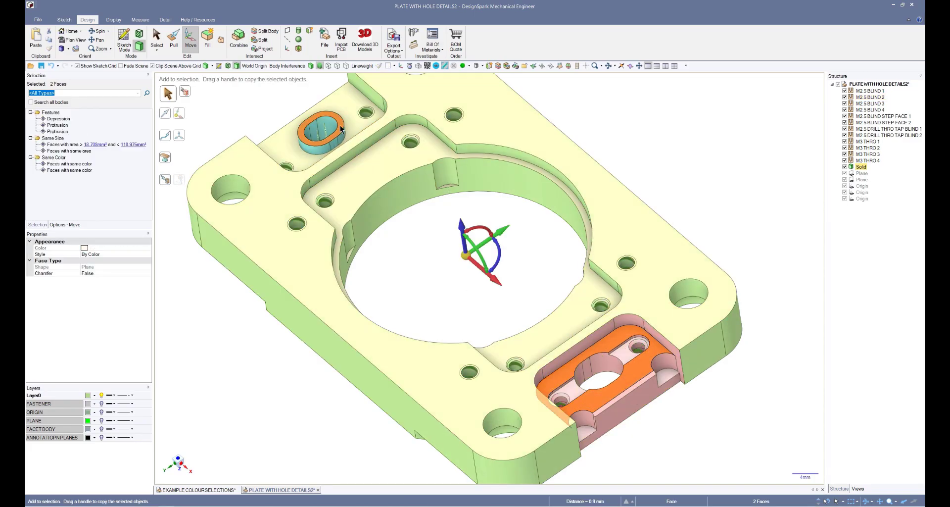
click(86, 164)
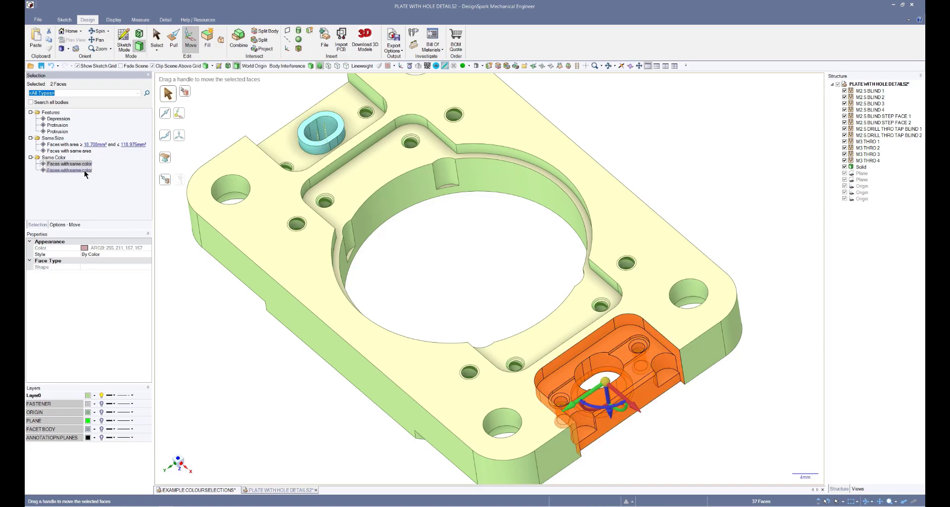
click(84, 170)
click(84, 164)
click(85, 170)
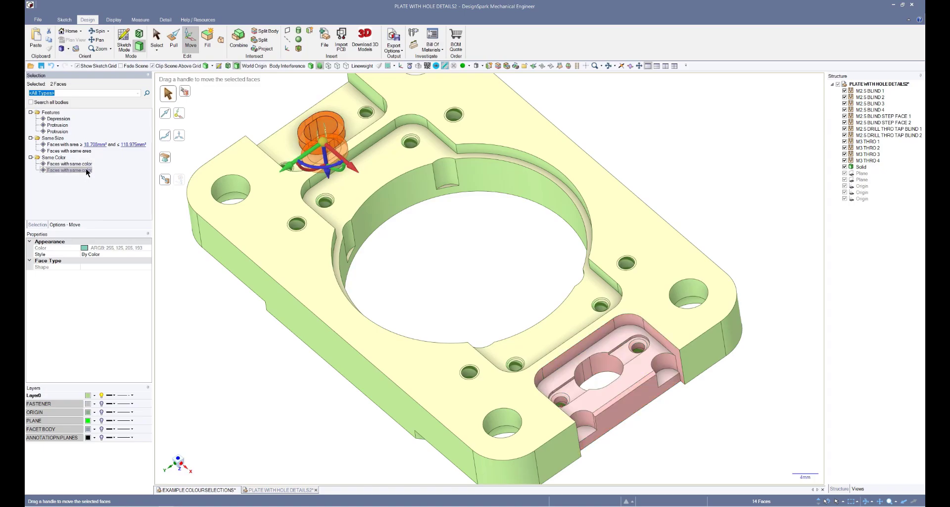
ctrl+click(85, 164)
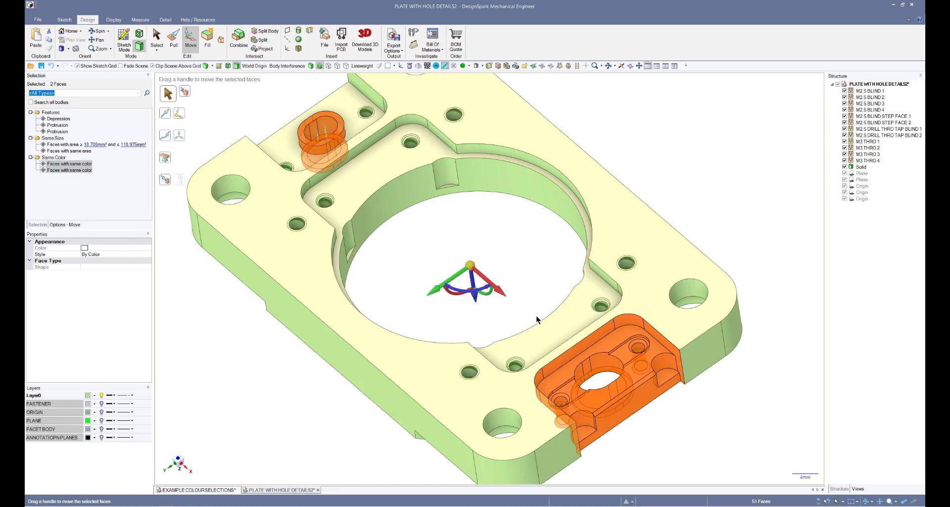
drag(501, 292, 503, 293)
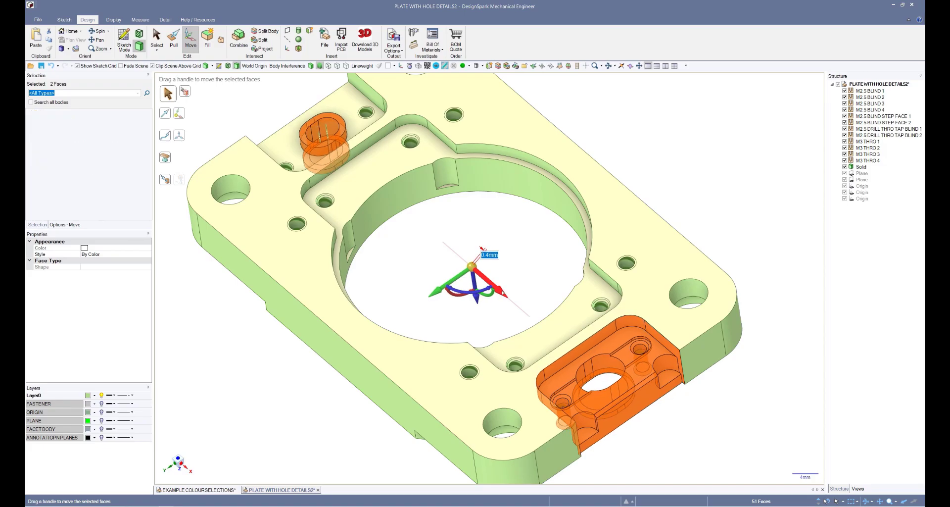
click(307, 457)
- Select the teal boss's top face, extend the selection to all same-colored faces, and move the boss alone along the plate's length
scroll(292, 118, up, 2)
scroll(292, 118, up, 3)
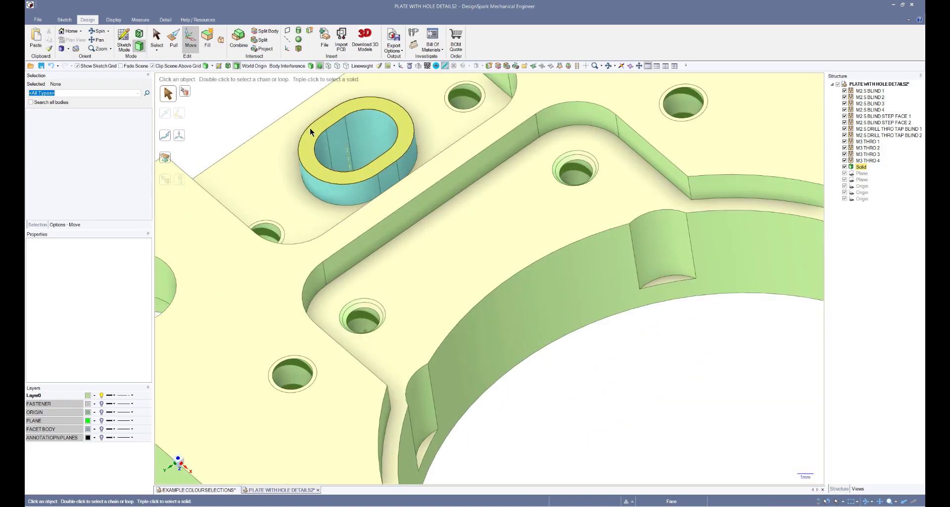
click(344, 112)
scroll(186, 263, down, 3)
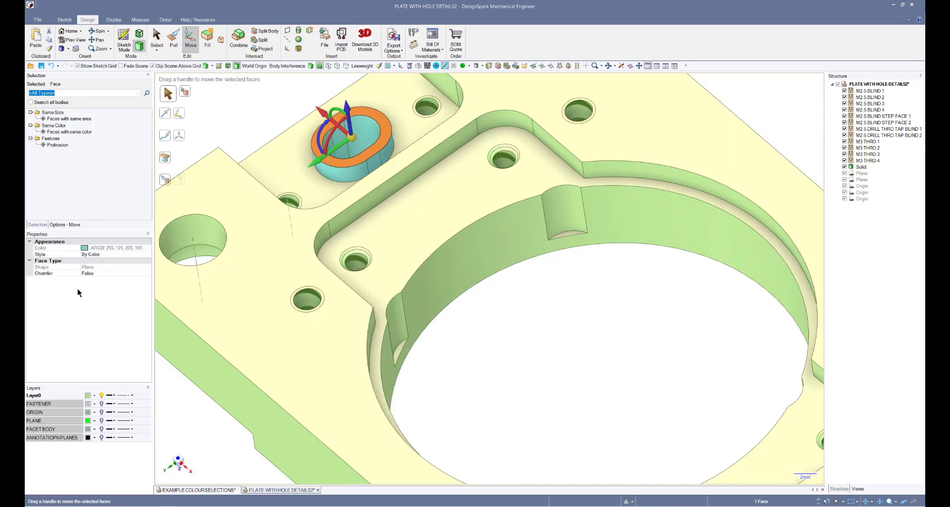
click(70, 131)
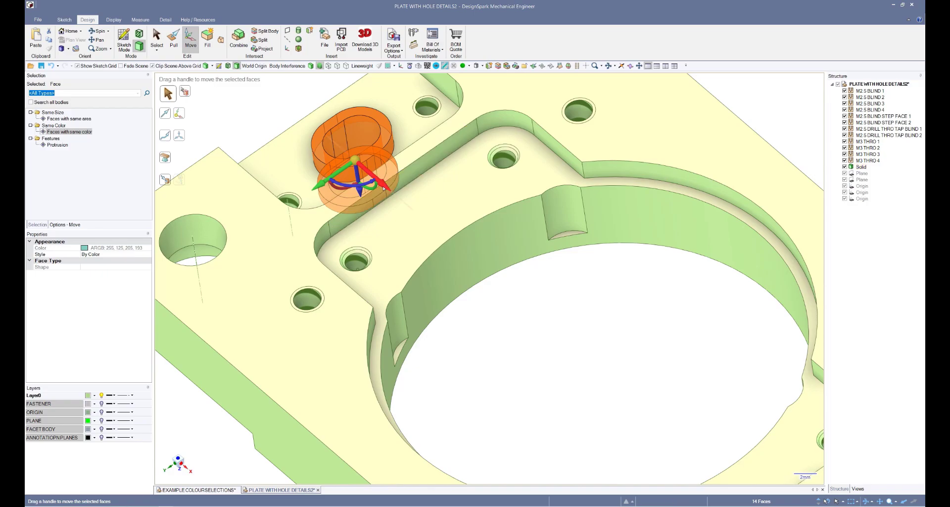
drag(384, 187, 327, 217)
scroll(326, 216, down, 5)
click(304, 338)
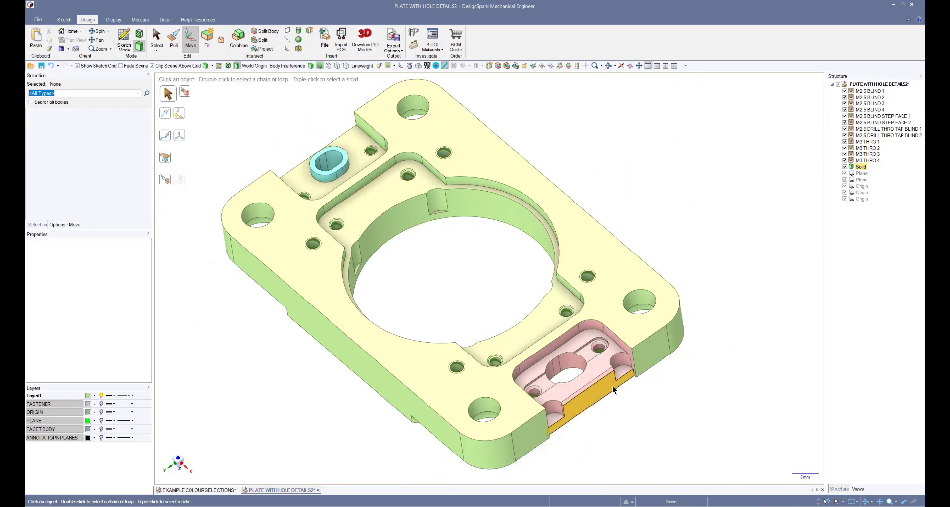
- Select the pink pocket's floor, extend the selection to all same-colored faces with Move active, and clear the selection
click(578, 384)
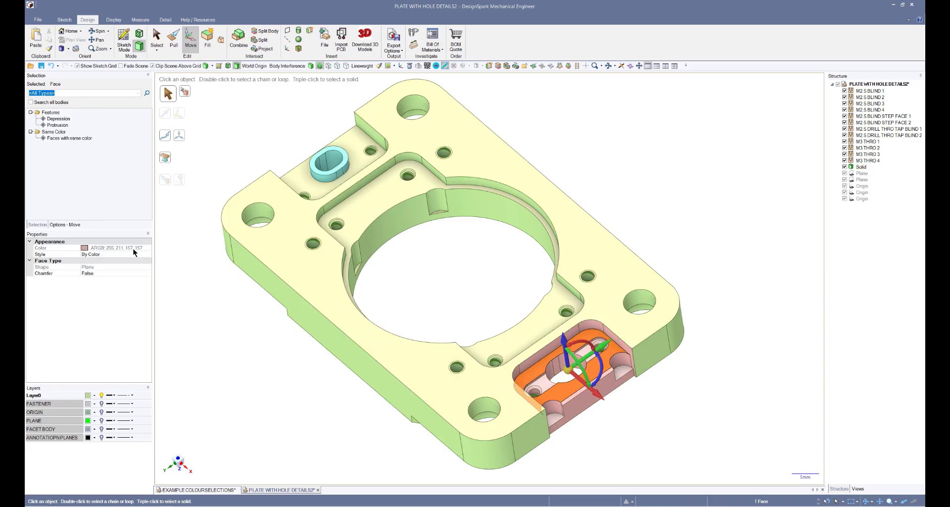
click(69, 138)
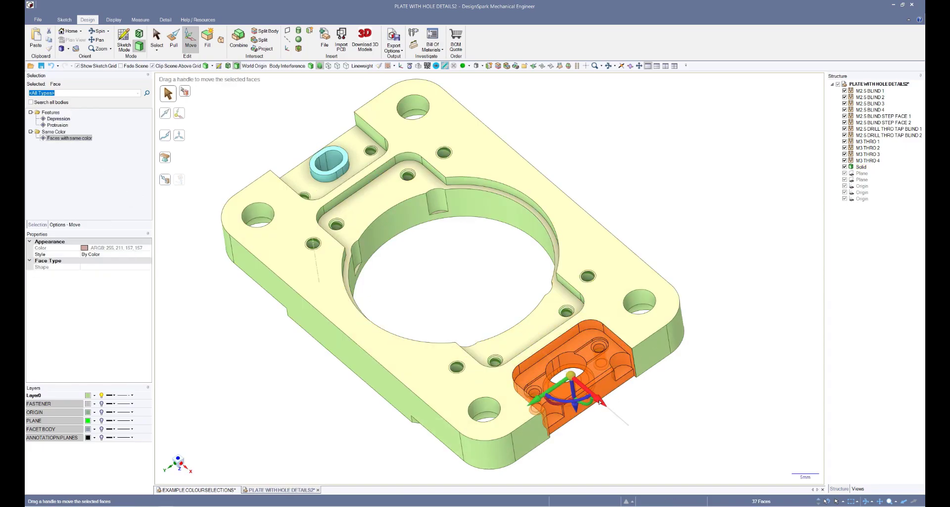
click(690, 424)
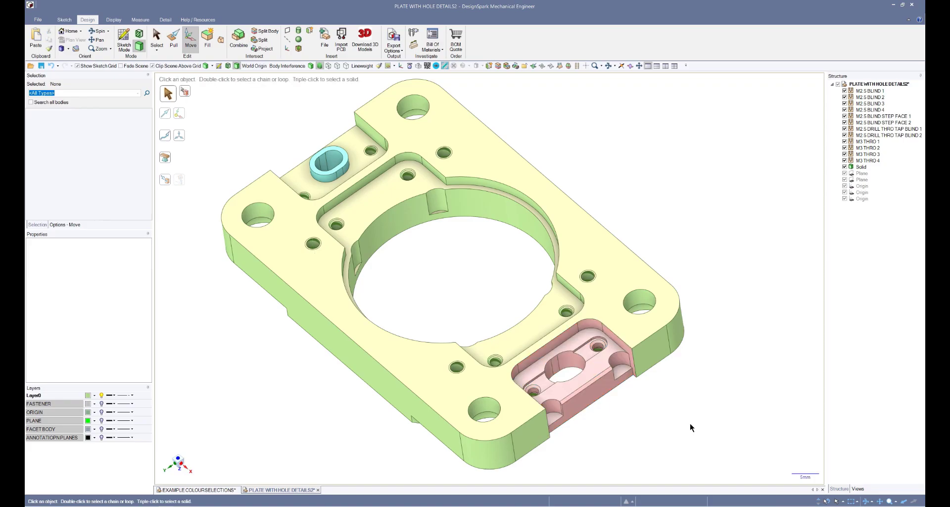
- Combine the same-color selections of the pink pocket and teal boss, and shift both about 0.1 mm along the plate's length
click(562, 391)
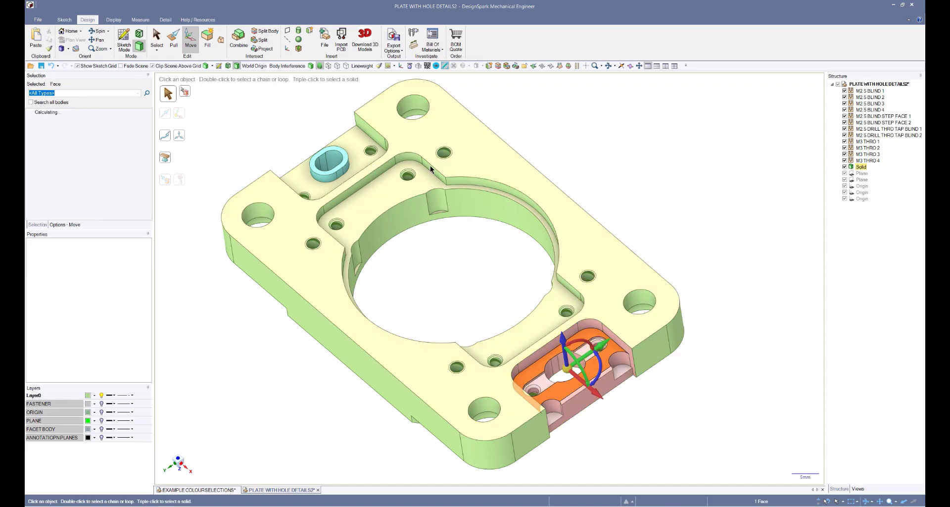
ctrl+click(341, 153)
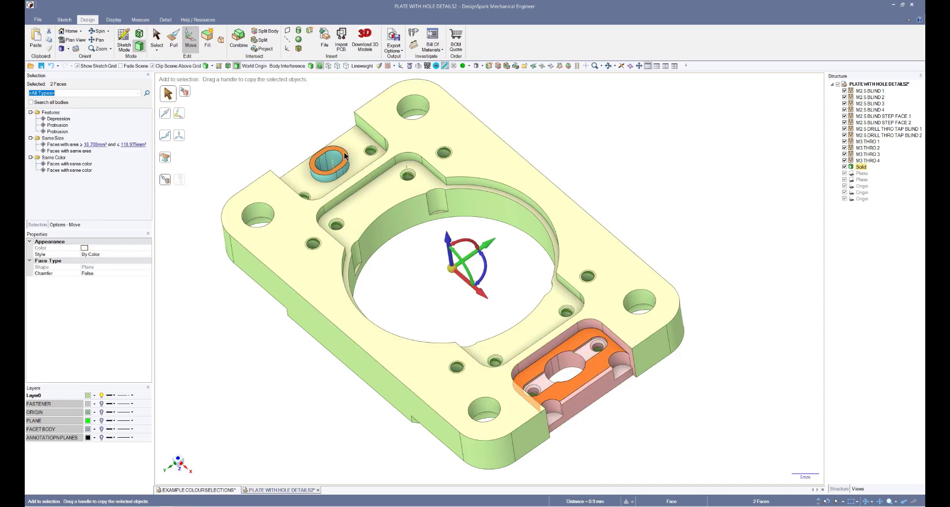
click(85, 165)
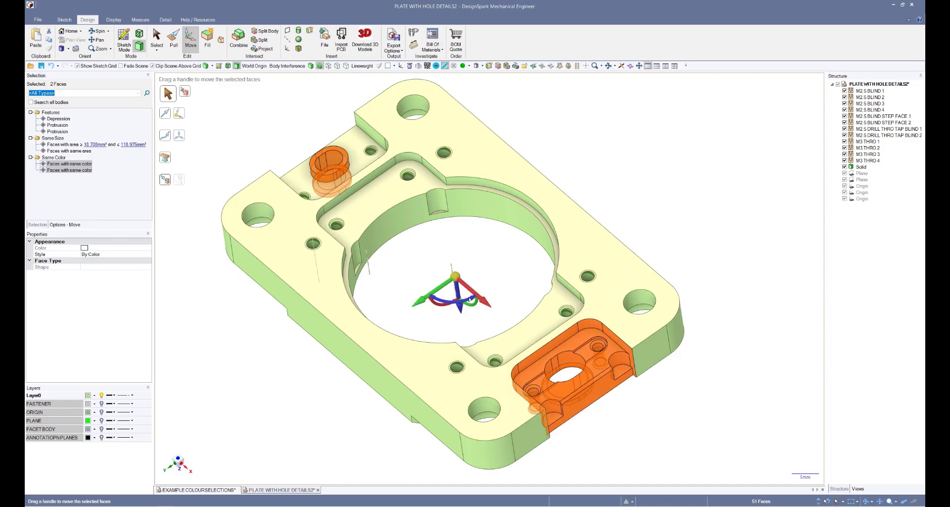
drag(490, 306, 487, 304)
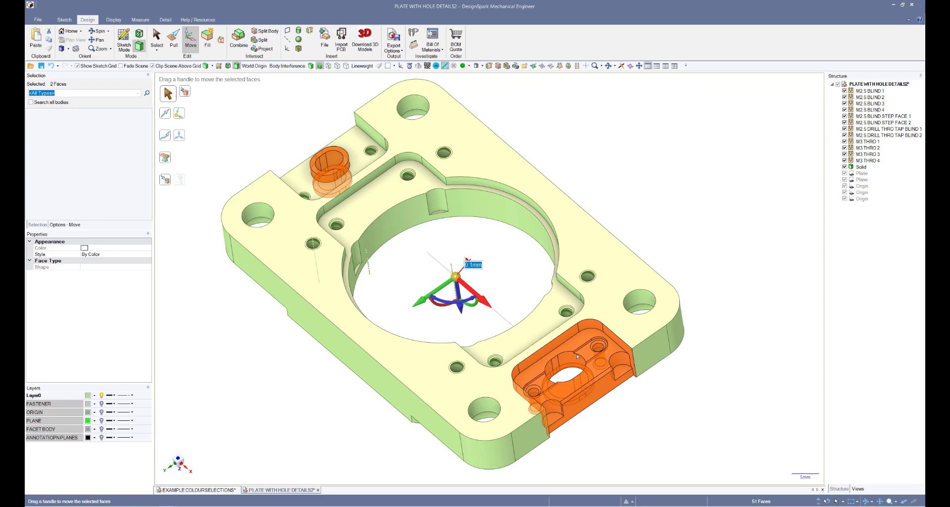
click(753, 390)
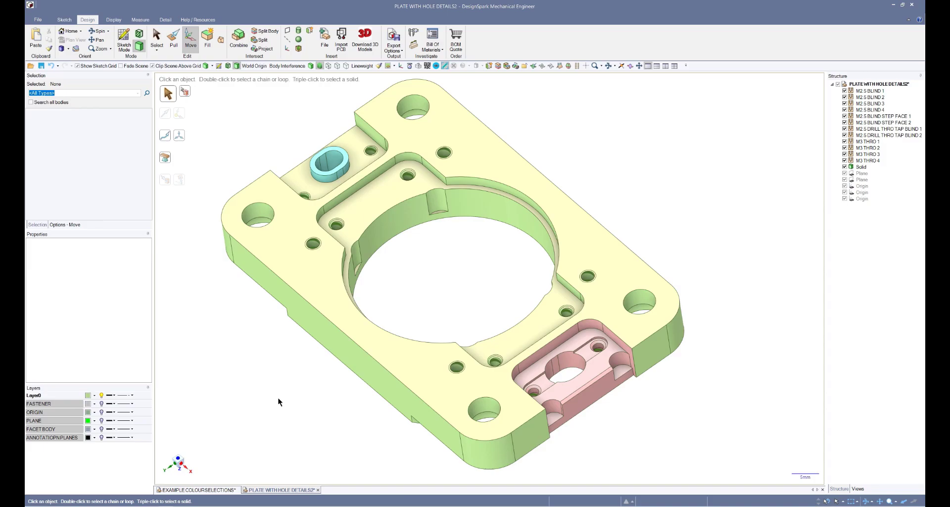
- Select the teal boss's top face and extend the selection to the whole protrusion, and end the selection
scroll(295, 130, up, 2)
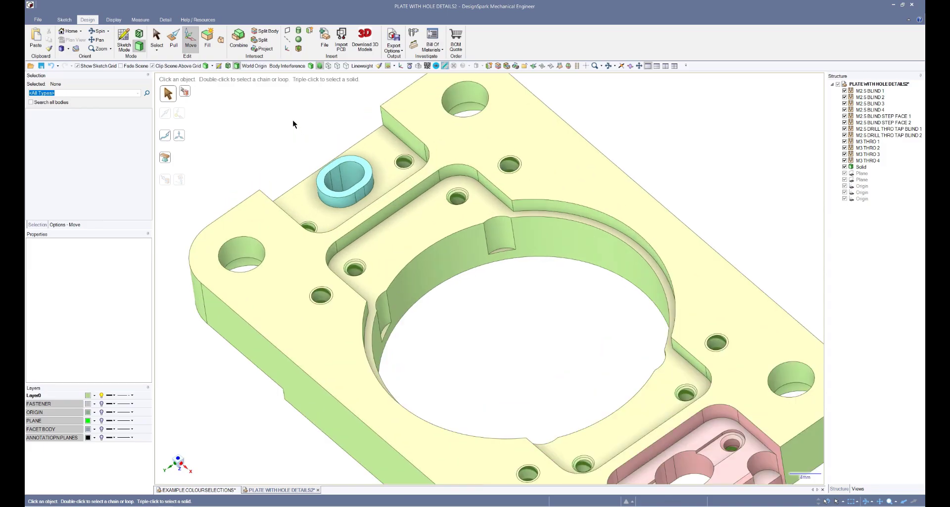
click(366, 166)
click(49, 144)
scroll(444, 217, down, 4)
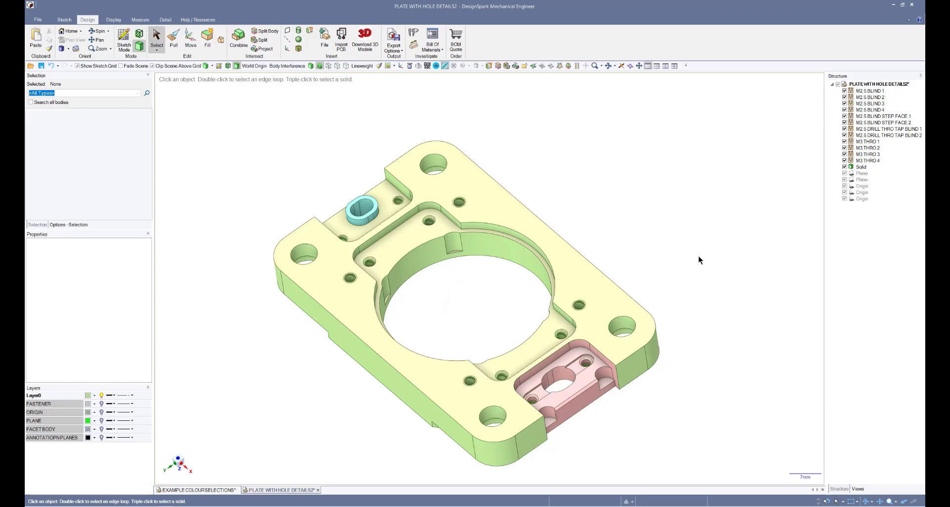
- Box-select the entire plate and remove all face color overrides so its faces use the body color
scroll(698, 255, down, 1)
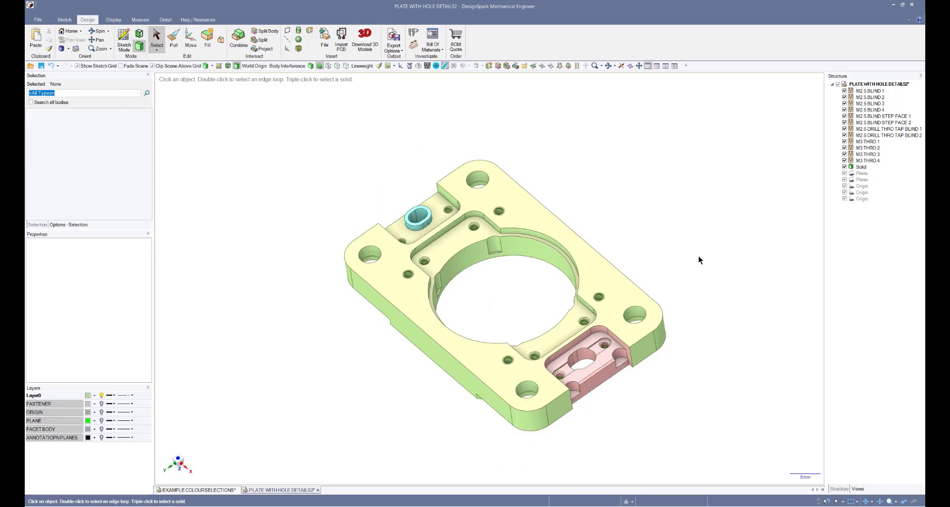
drag(268, 134, 801, 466)
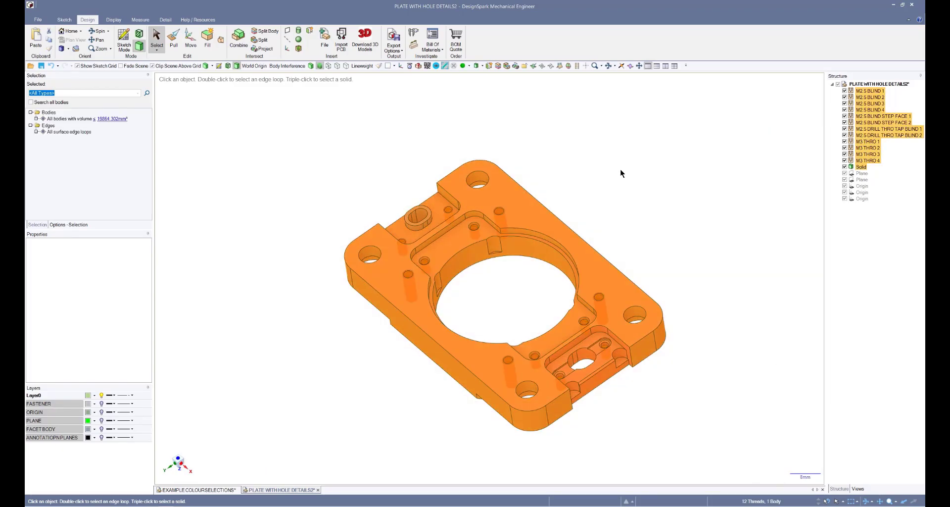
right_click(620, 168)
click(631, 160)
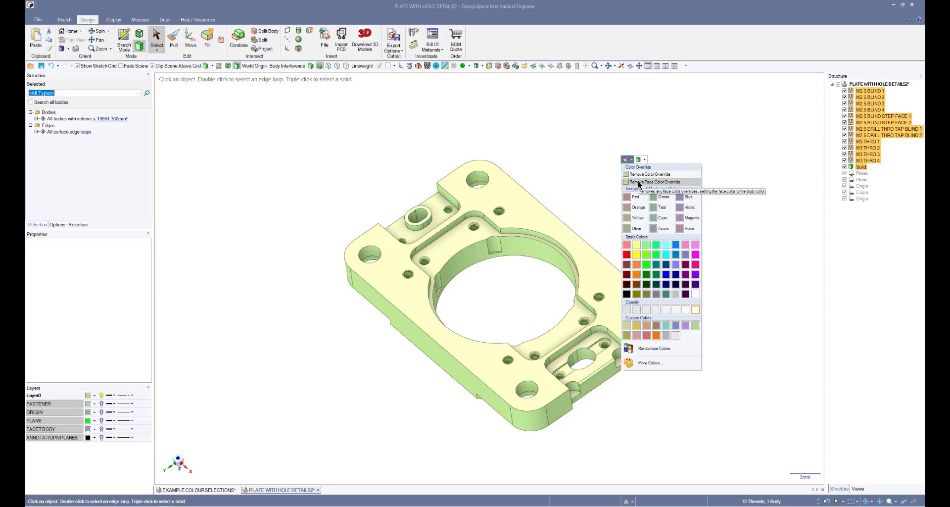
click(639, 183)
click(572, 156)
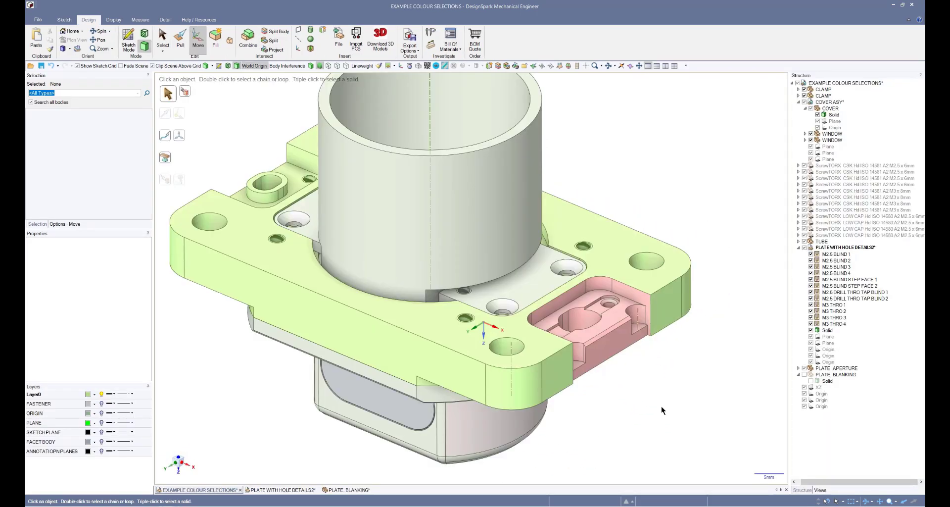
- Show the PLATE, BLANKING component in the EXAMPLE COLOUR SELECTIONS assembly and make the top-level assembly active
middle_drag(666, 415, 753, 399)
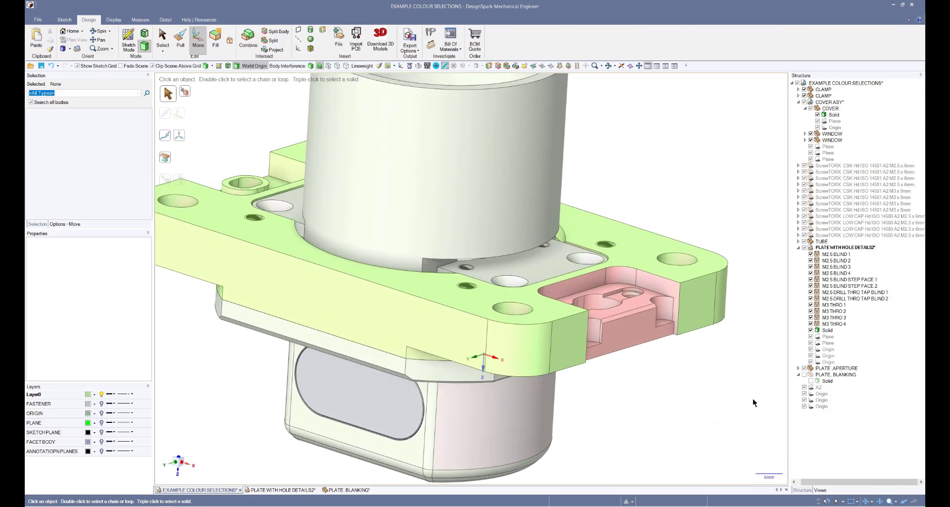
click(805, 375)
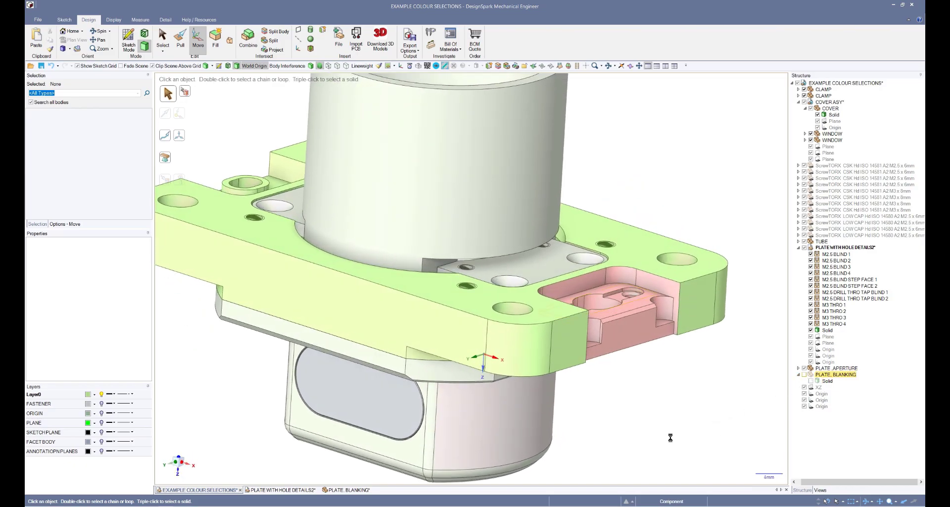
middle_drag(671, 441, 629, 419)
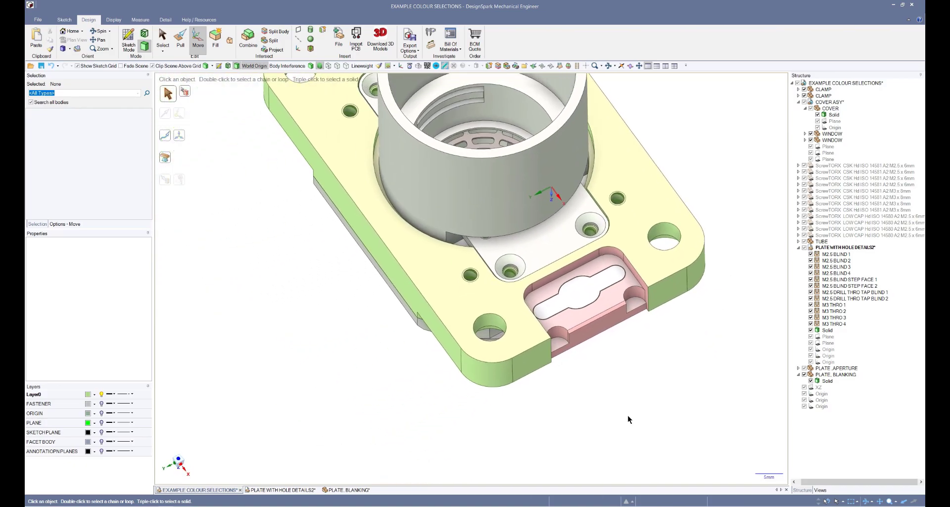
click(587, 291)
click(682, 396)
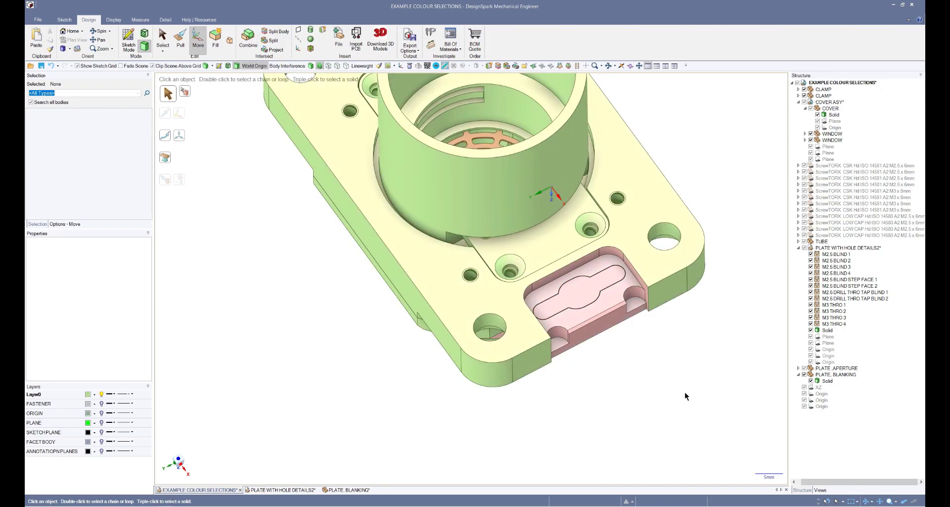
- Select the plate's top face and orient the view square to it, framing the pink pocket with the blanking plate
click(545, 367)
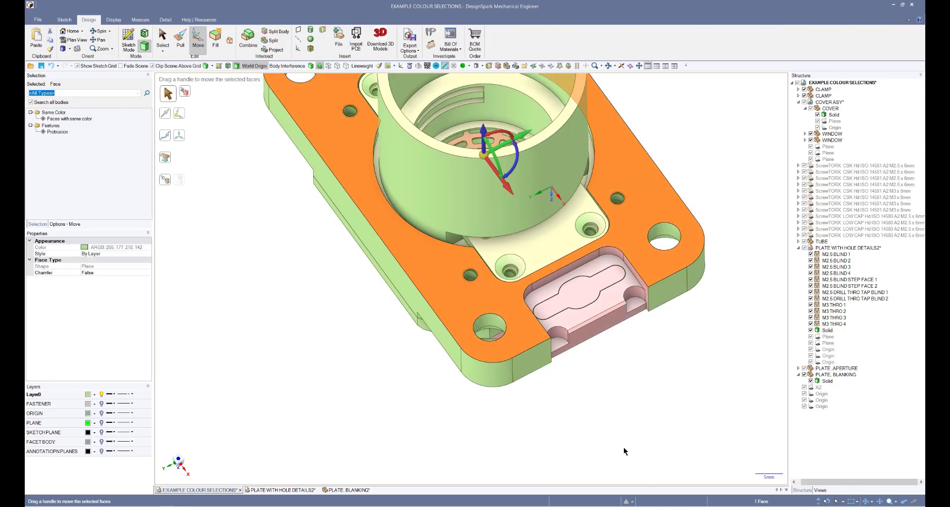
key(v)
scroll(698, 295, up, 2)
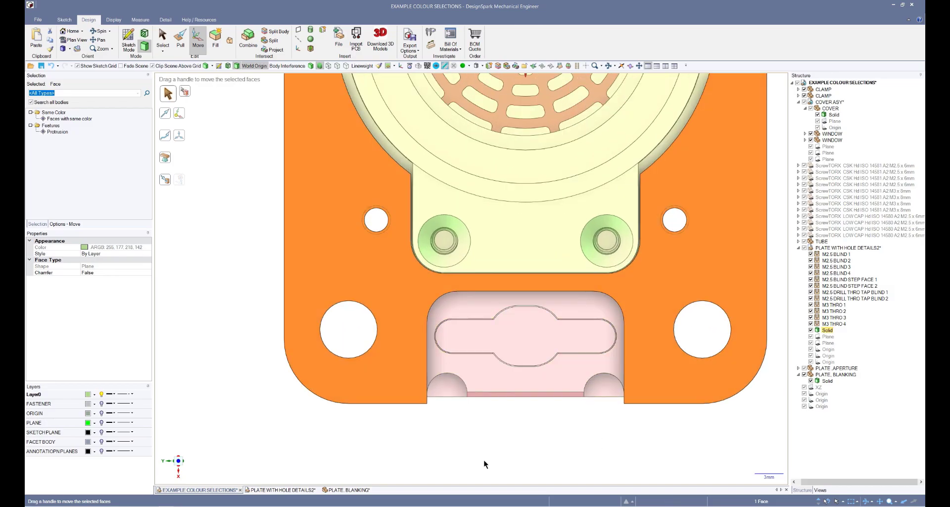
- Return the assembly to the home orientation and clear the selection of the plate's top face
key(h)
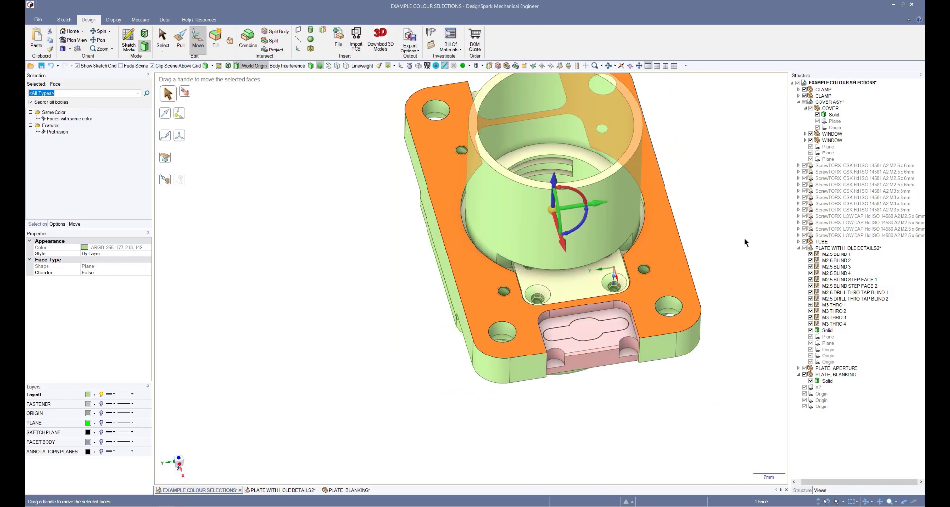
scroll(712, 417, up, 1)
middle_drag(713, 418, 734, 405)
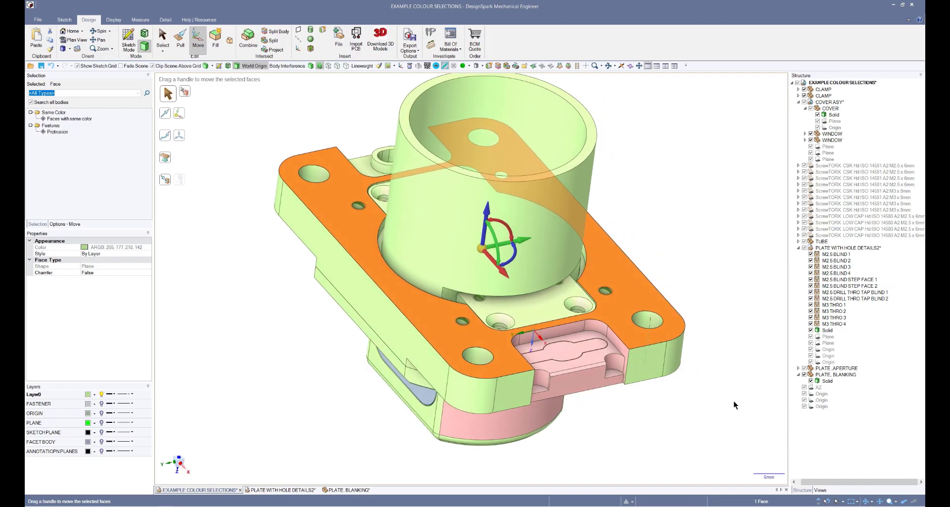
scroll(722, 238, up, 1)
scroll(722, 237, up, 1)
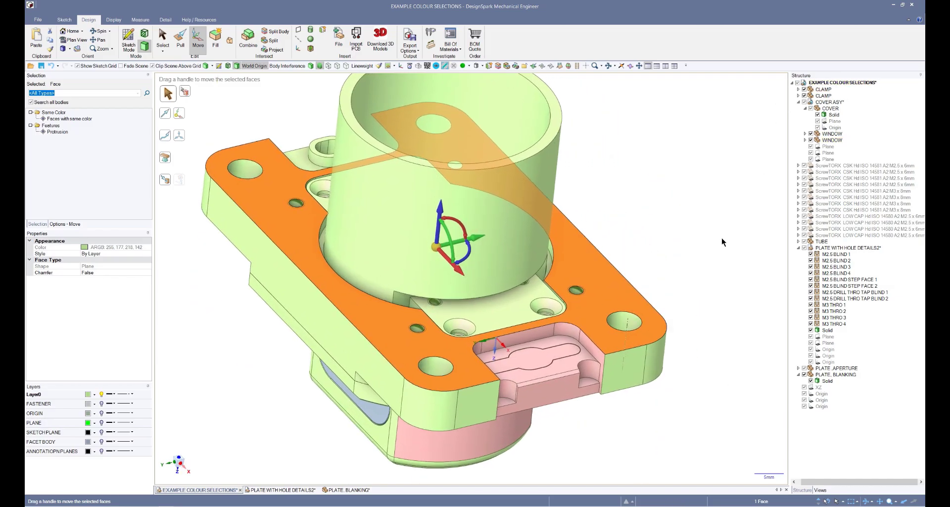
key(Escape)
key(Escape)
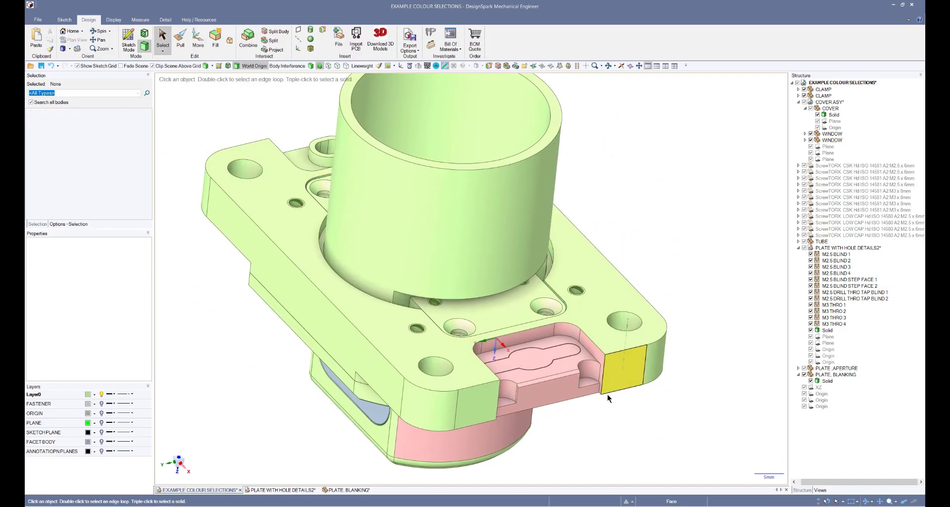
- Select the pink pocket's floor face, extend the selection to all faces with the same color, and locate them in the structure tree
click(568, 363)
middle_drag(569, 364, 675, 377)
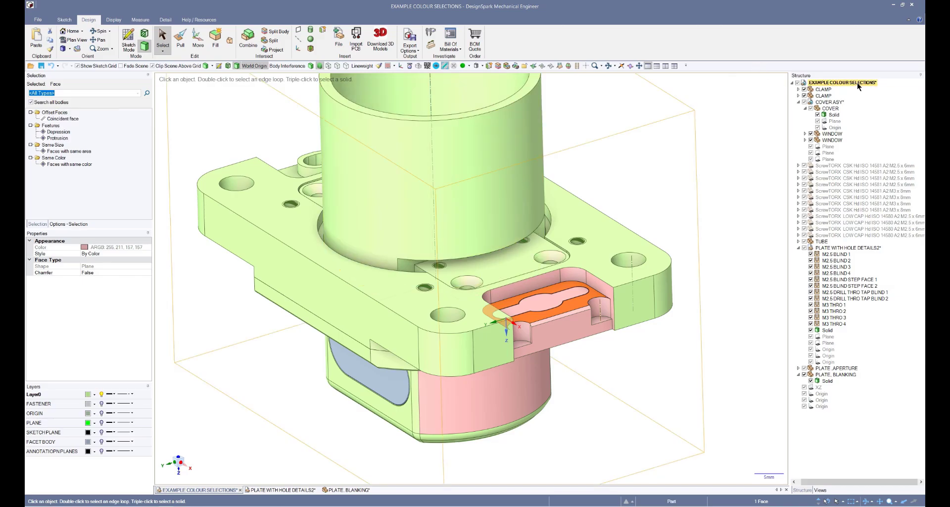
click(77, 164)
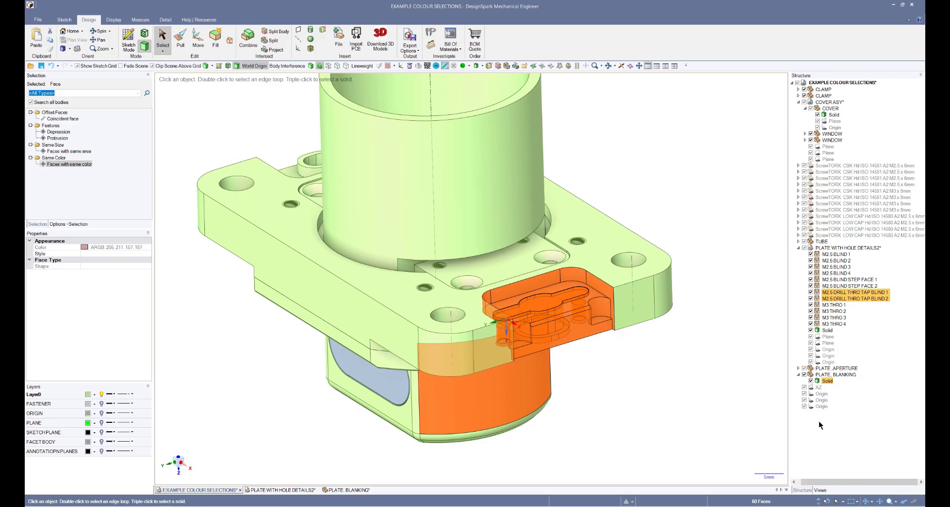
right_click(630, 385)
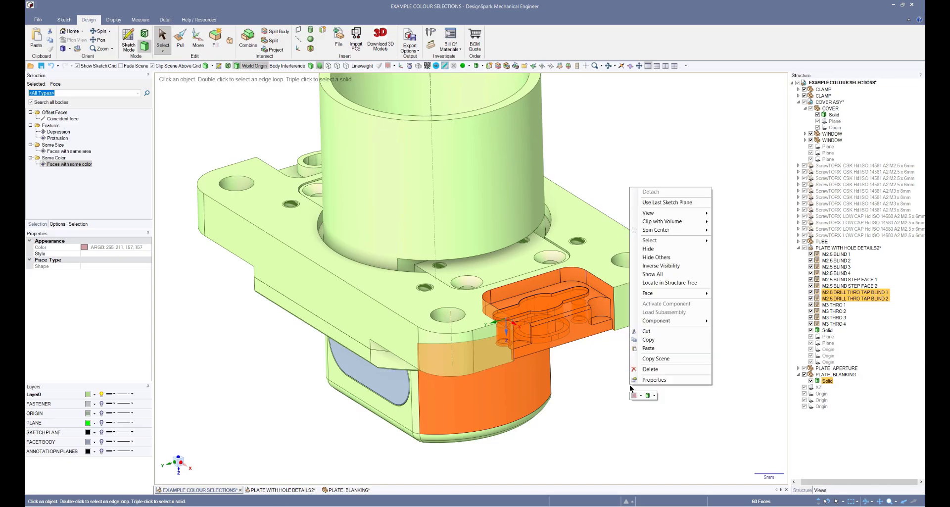
click(672, 282)
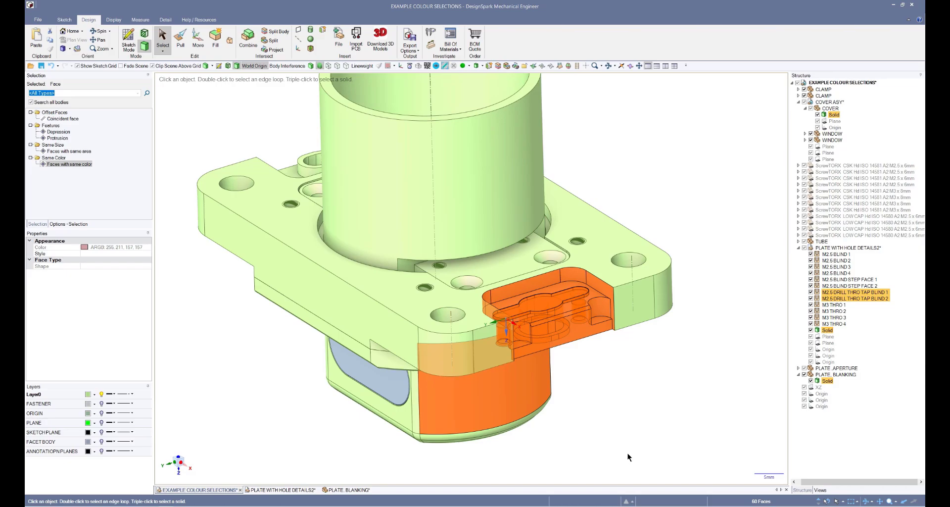
- Remove the cover's pink curved face from the selection and move the remaining pink pocket faces about 1.1 mm inward toward the tube
scroll(627, 453, up, 3)
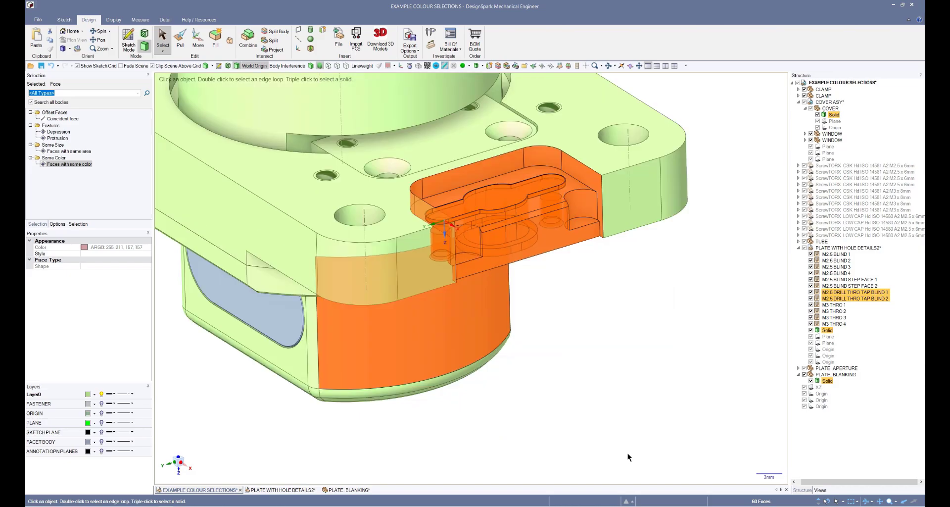
ctrl+click(477, 316)
scroll(620, 394, down, 3)
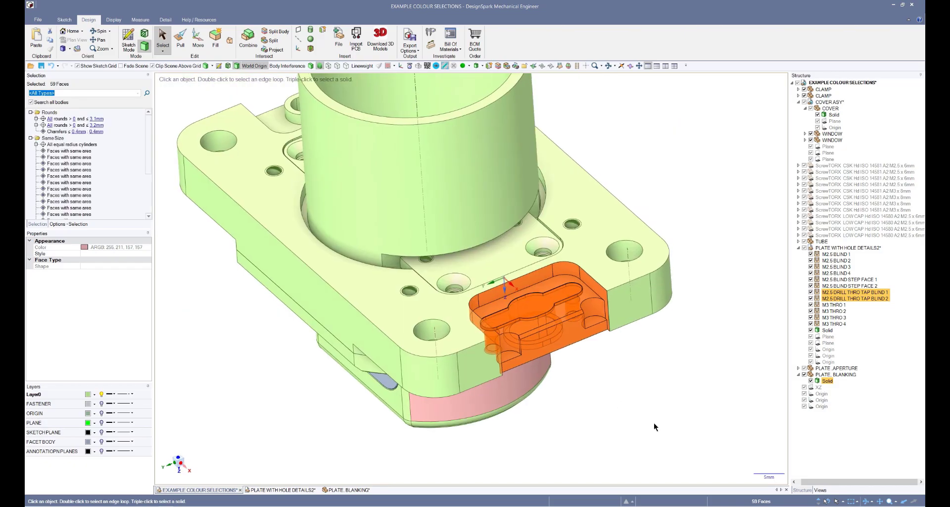
key(m)
drag(558, 335, 554, 331)
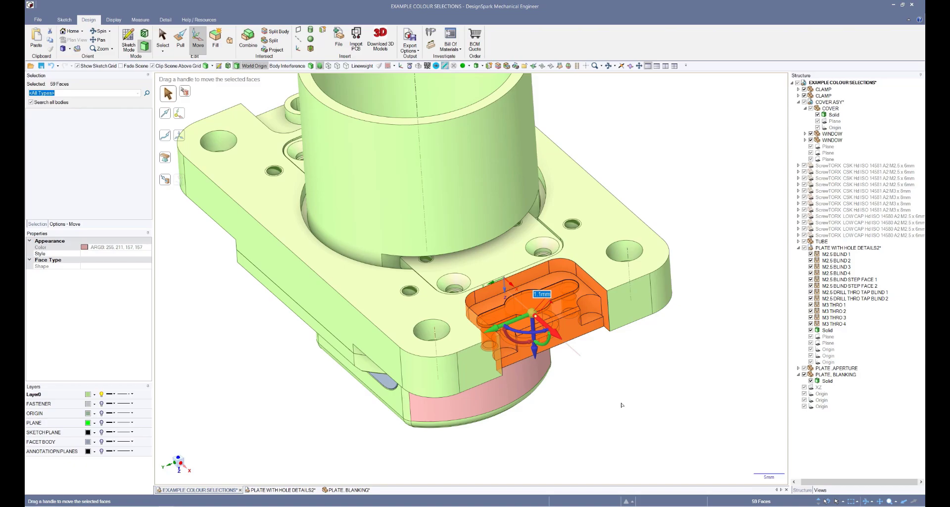